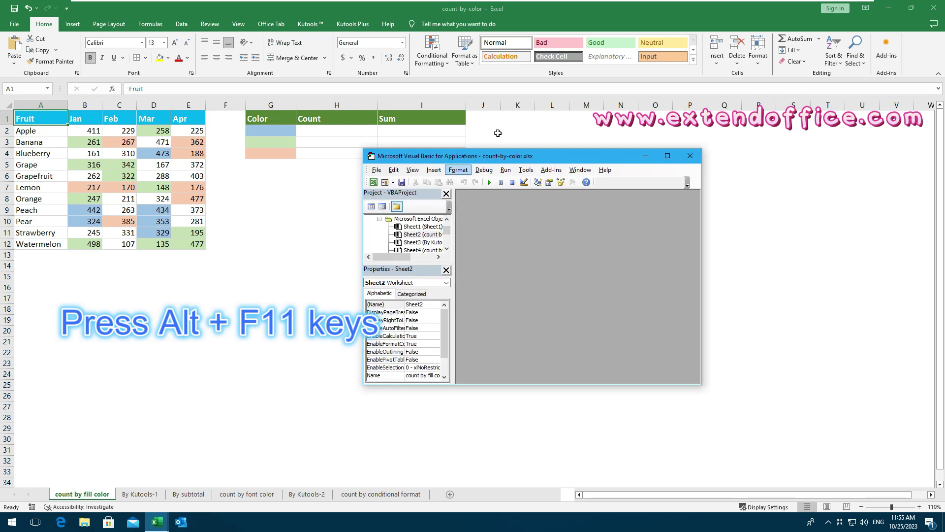
Insert a new module, paste the ColorFunction code into Module1, and close the VBA editor
left_click(433, 169)
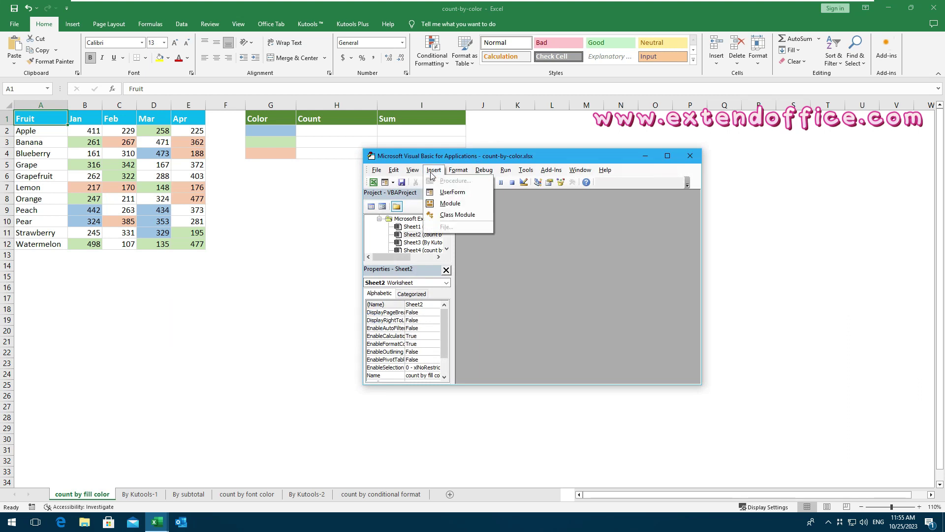
left_click(449, 203)
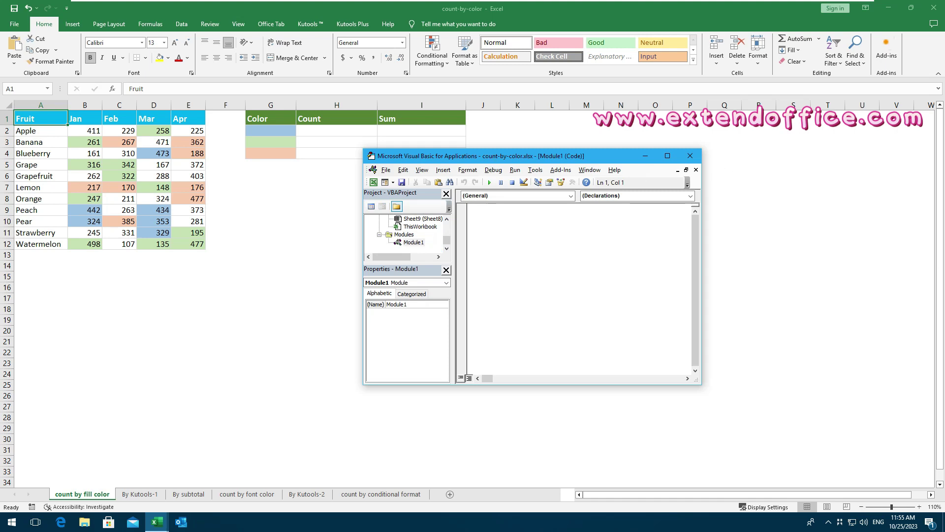
key("ctrl+v")
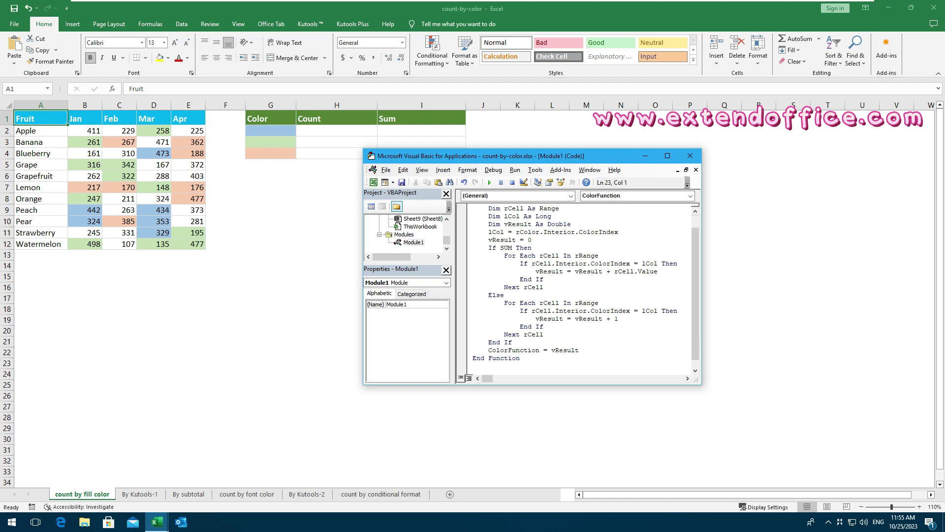
left_click_drag(693, 286, 693, 240)
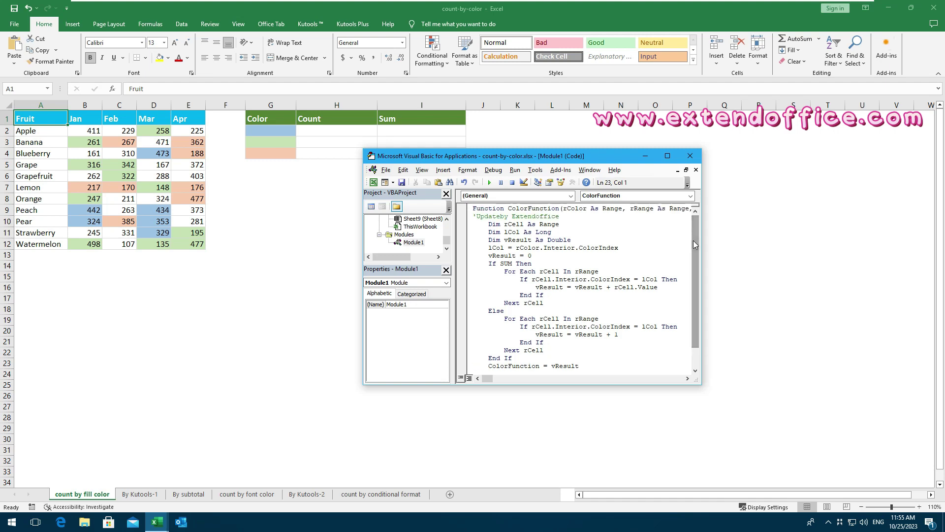
left_click(691, 157)
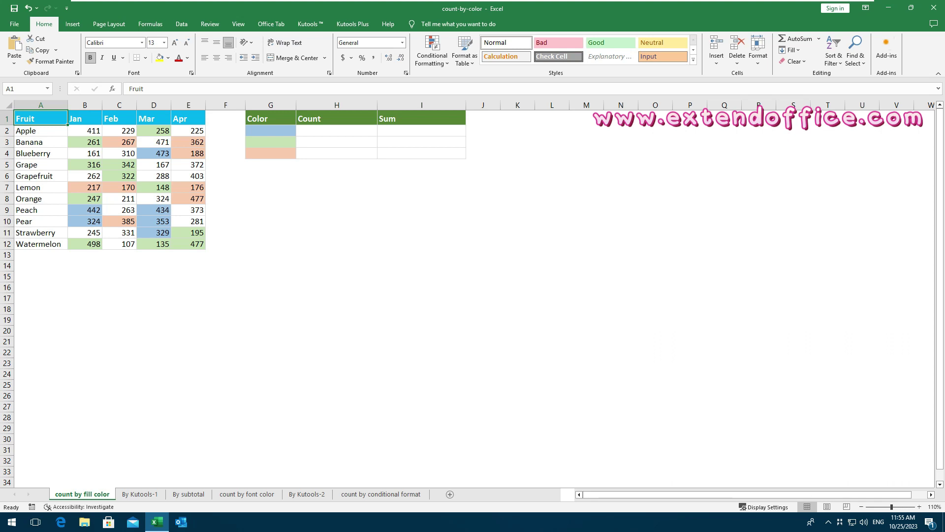
Enter =colorfunction(G2,$B$2:$E$12,FALSE) in H2 and fill it down to H4, giving 6, 11, 8
left_click(312, 132)
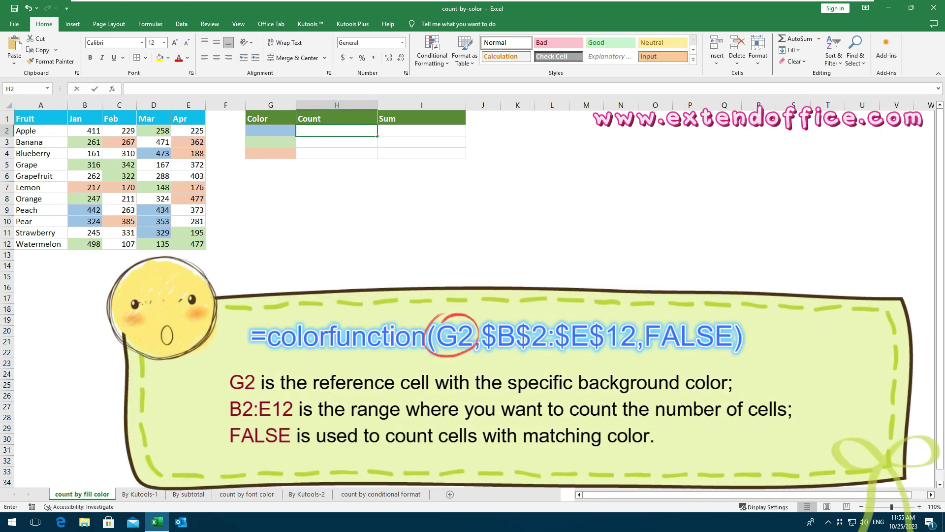
type("=colorfunction(G2,$B$2:$E$12,FALSE)")
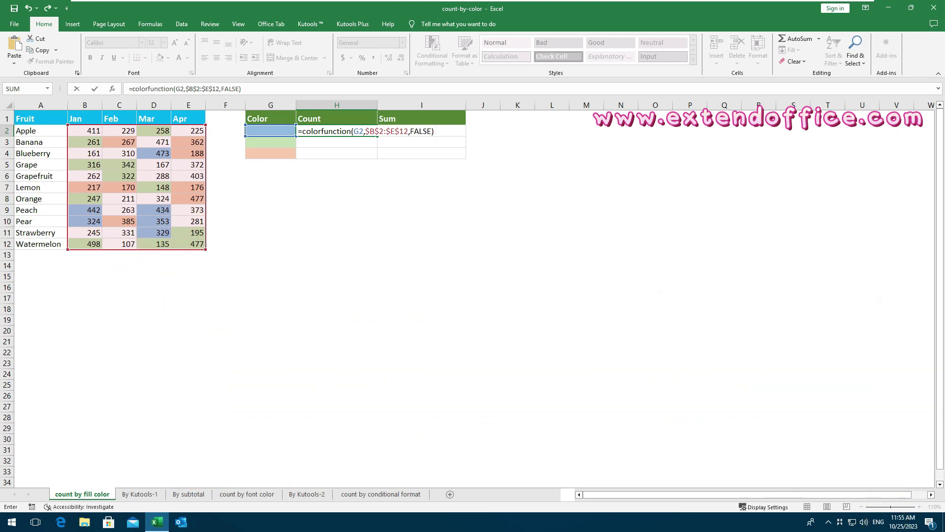
key("Return")
left_click(347, 130)
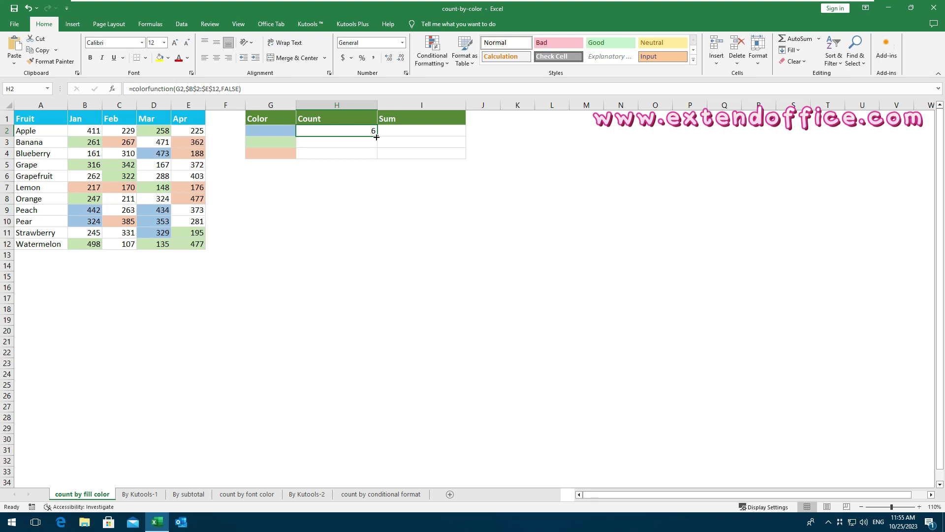
left_click_drag(377, 137, 376, 157)
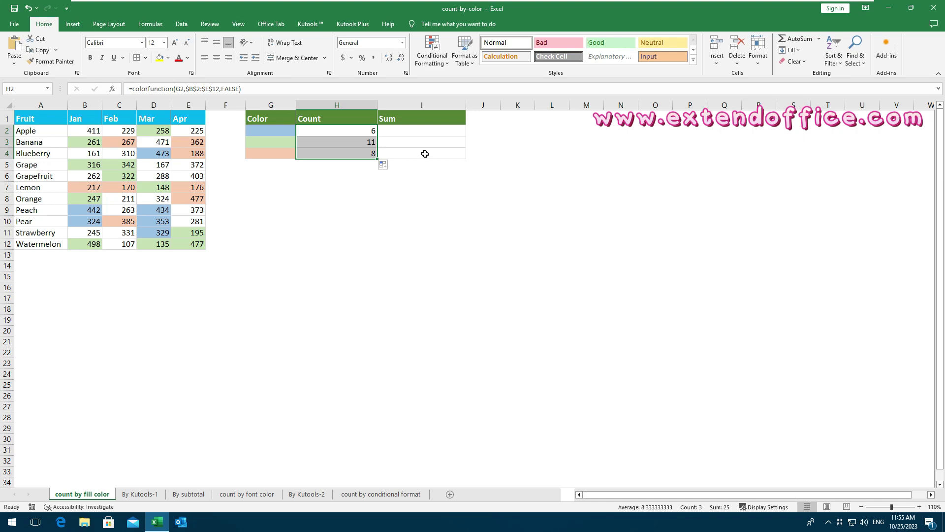
left_click(406, 131)
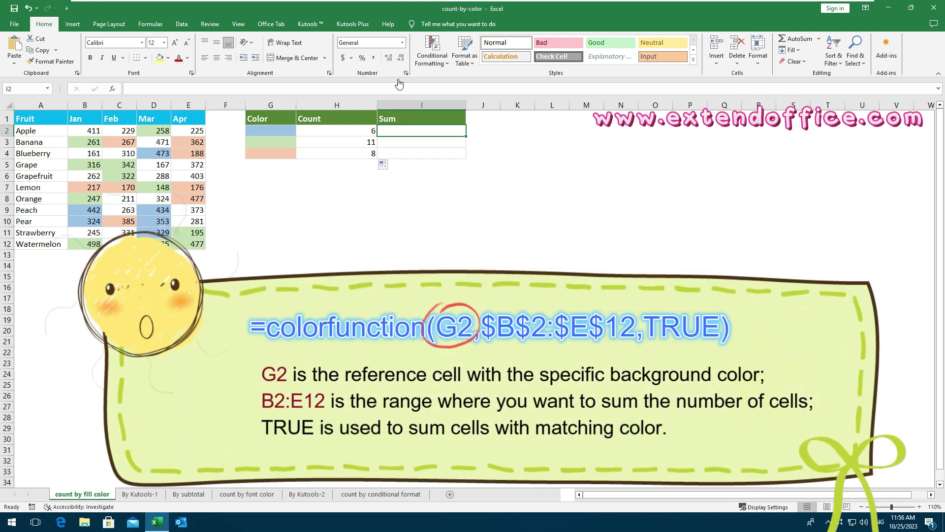
Enter =colorfunction(G2,$B$2:$E$12,TRUE) in I2 and fill it down to I4
double_click(392, 130)
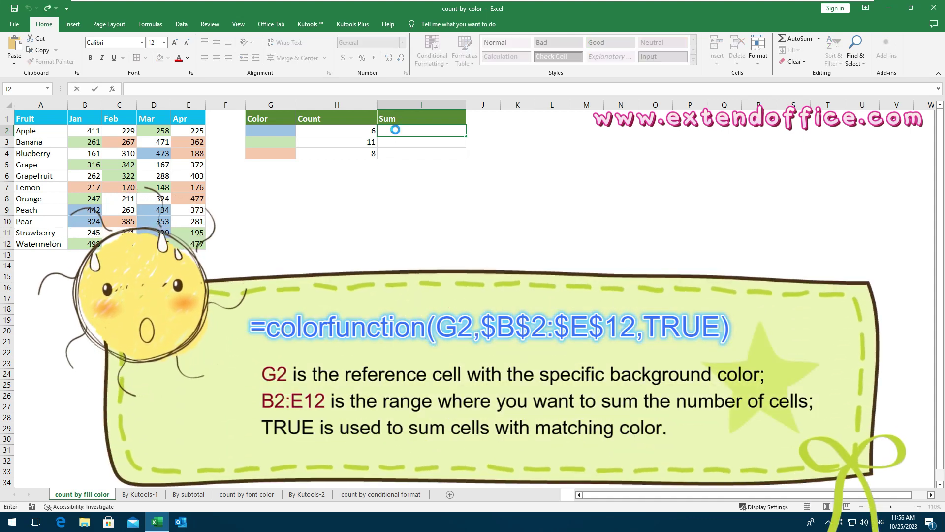
type("=colorfunction(G2,$B$2:$E$12,TRUE)")
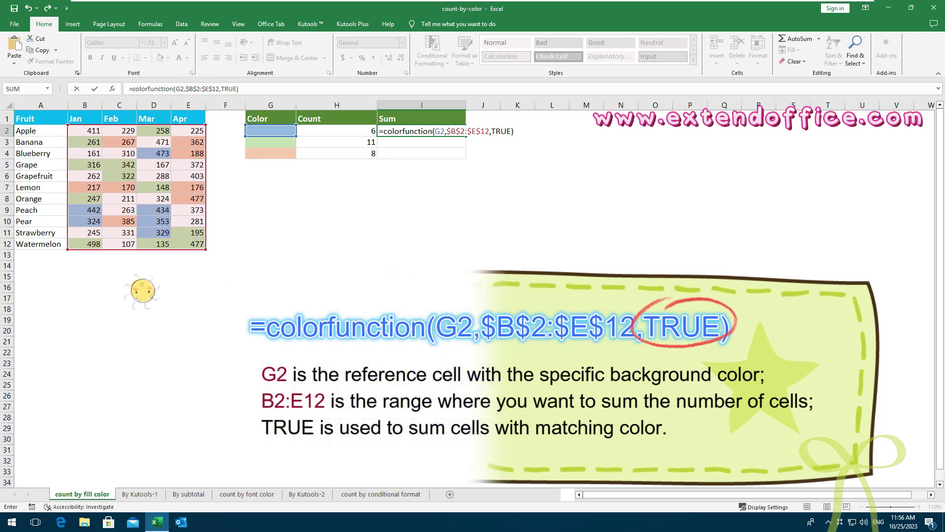
key("Return")
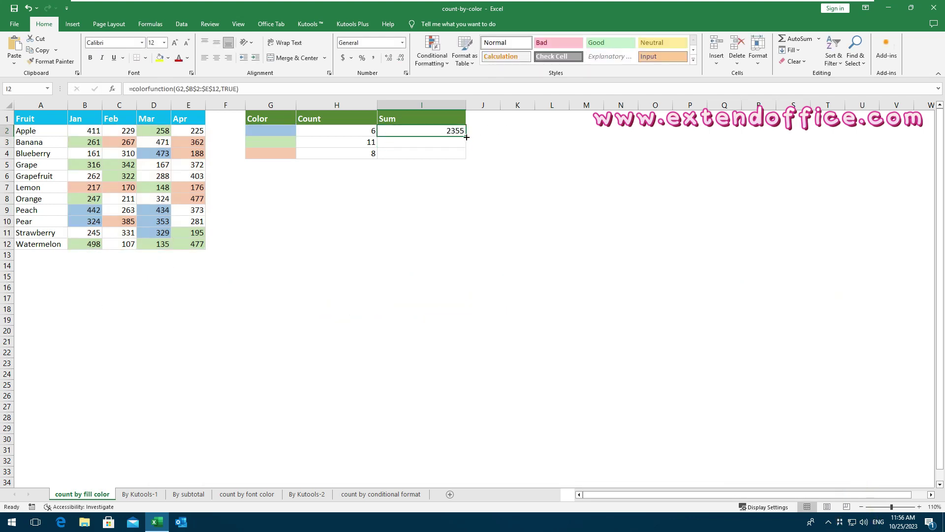
left_click_drag(465, 136, 464, 155)
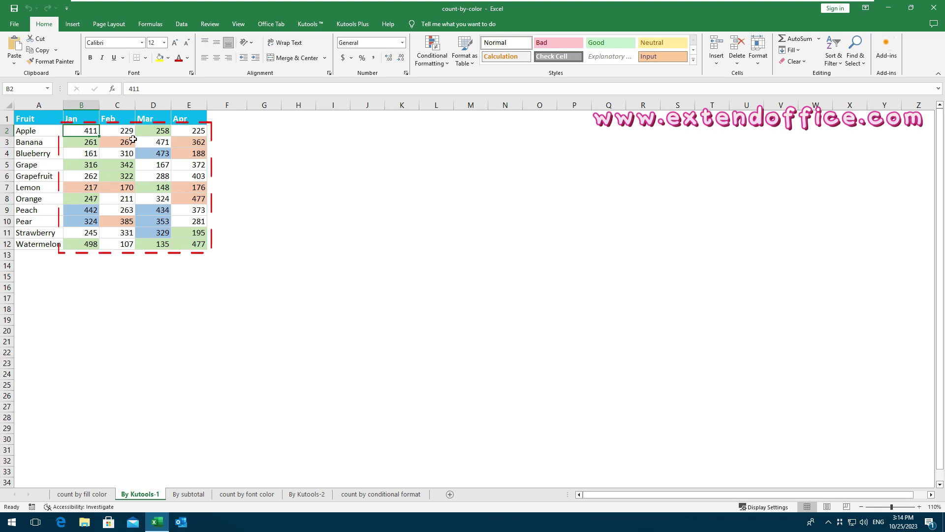
Generate a Kutools Count by Color report for B2:E12 using standard formatting and background colour
mouse_move(88, 129)
left_mouse_down()
mouse_move(194, 222)
mouse_move(182, 242)
left_mouse_up()
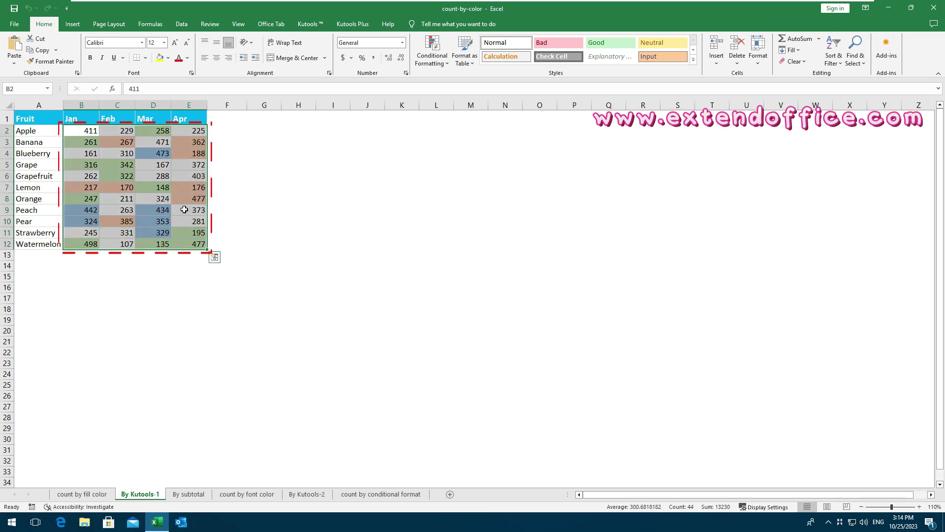
left_click(351, 24)
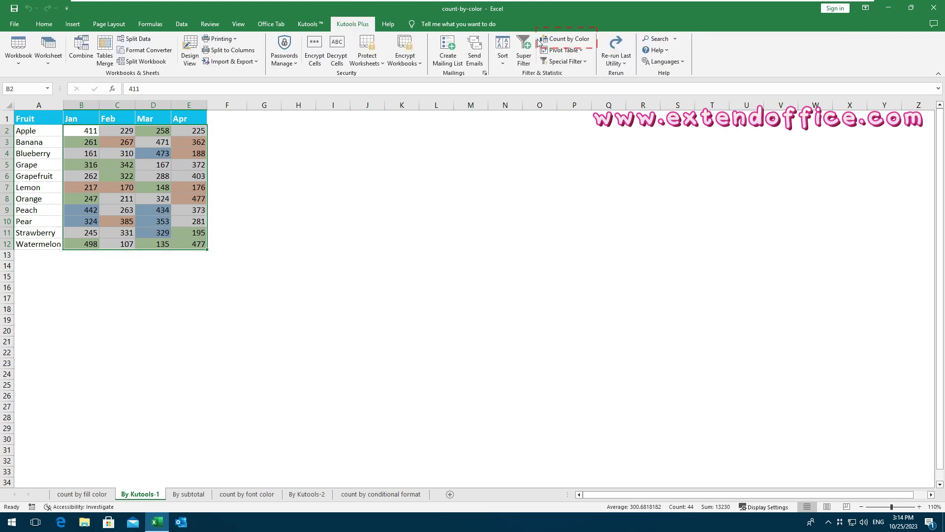
left_click(569, 40)
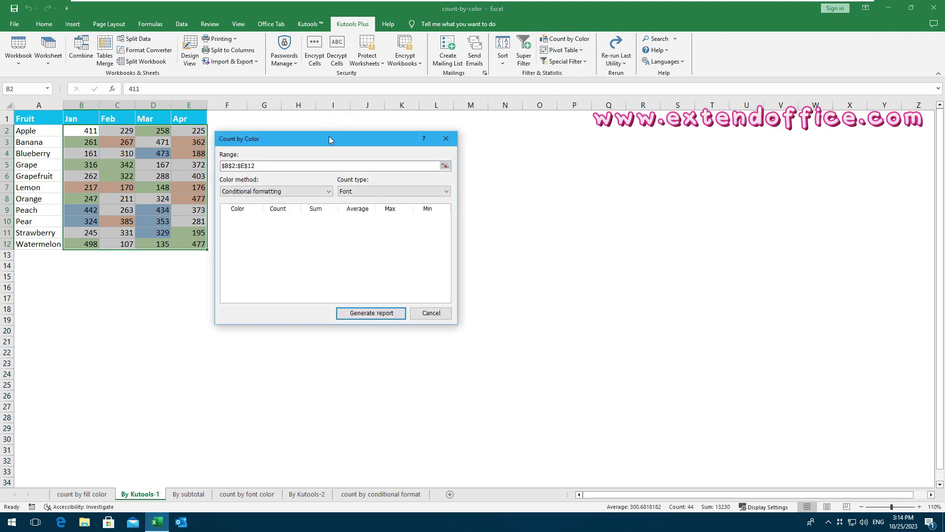
left_click_drag(328, 139, 333, 111)
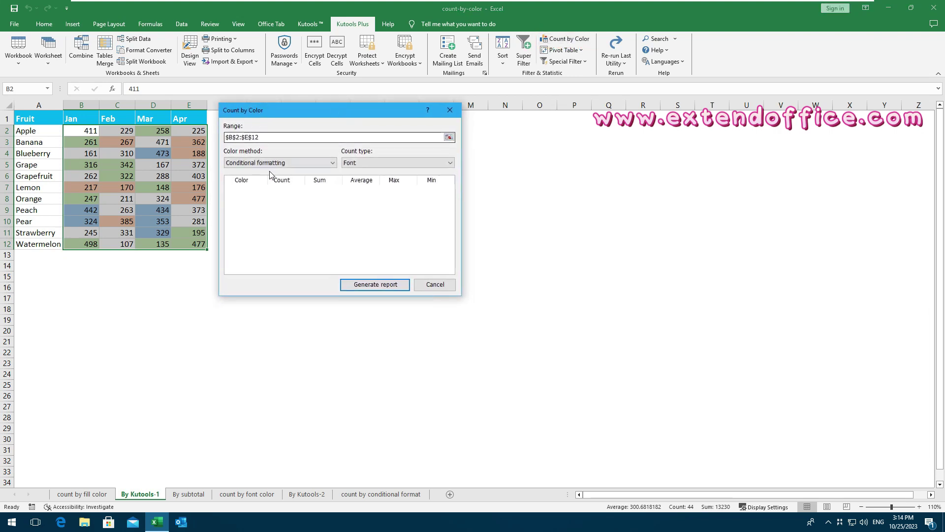
left_click(334, 163)
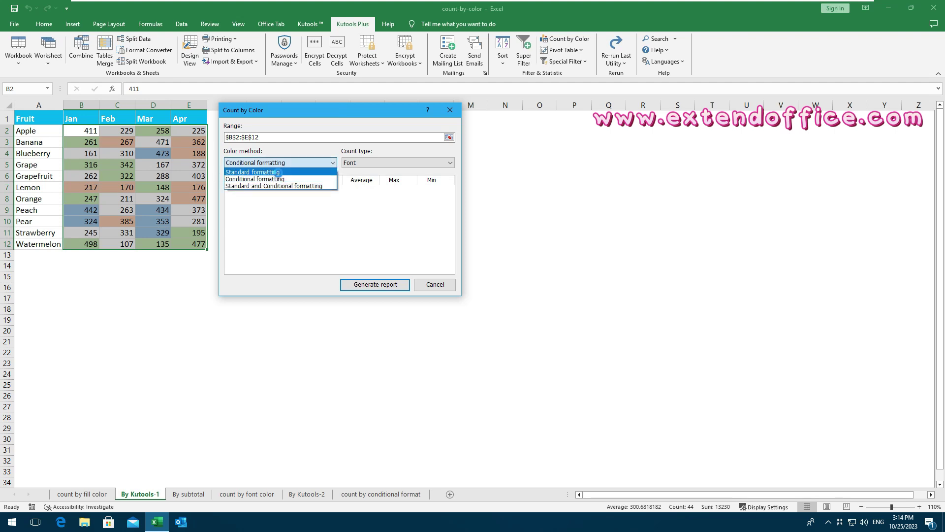
left_click(276, 172)
left_click(451, 163)
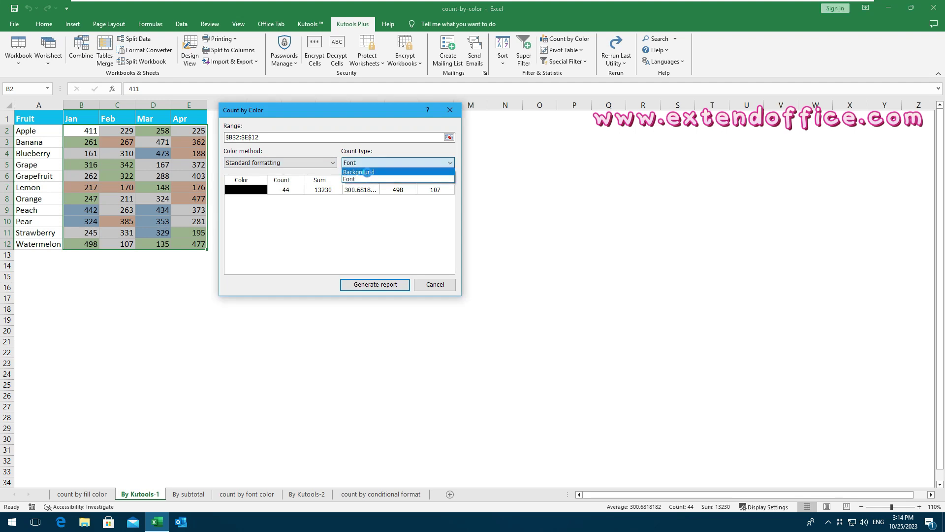
left_click(366, 172)
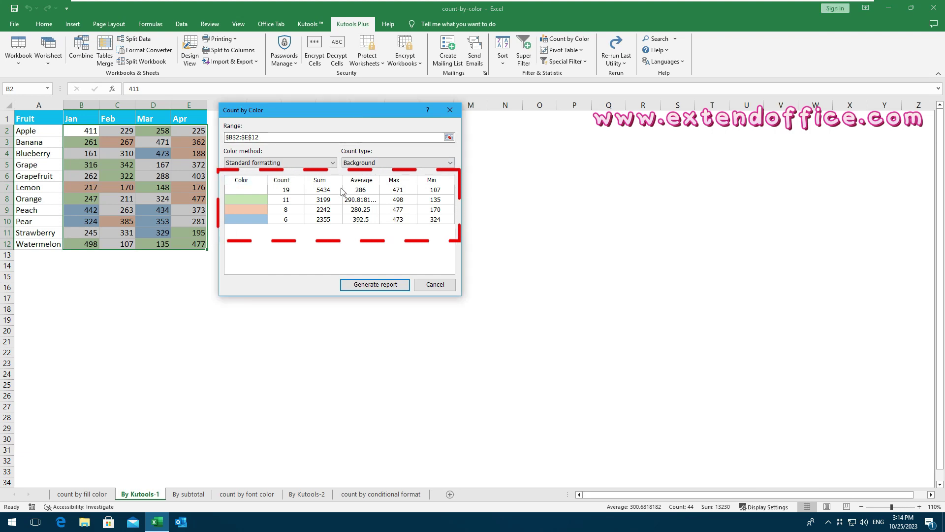
left_click(372, 285)
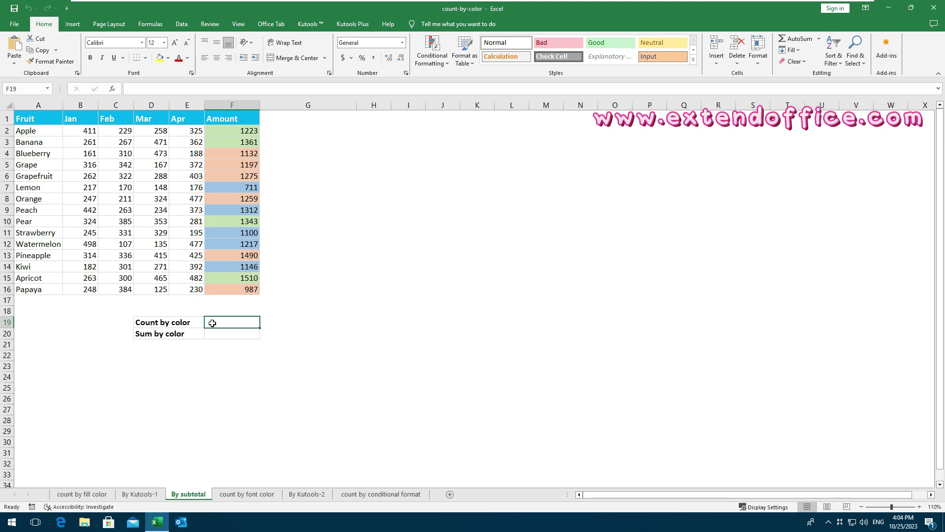
Enter =SUBTOTAL(102,F2:F16) in F19 to count the Amount values
type("=")
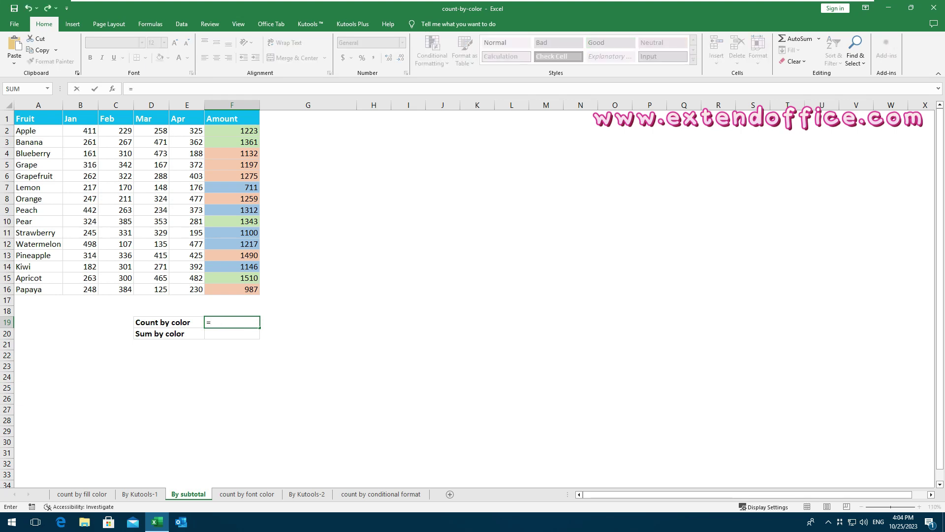
type("subtota")
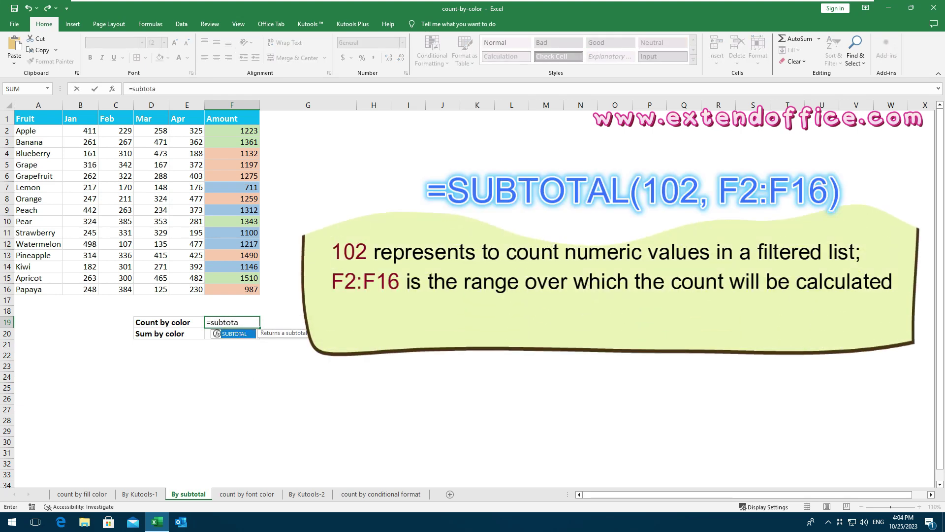
type("l()")
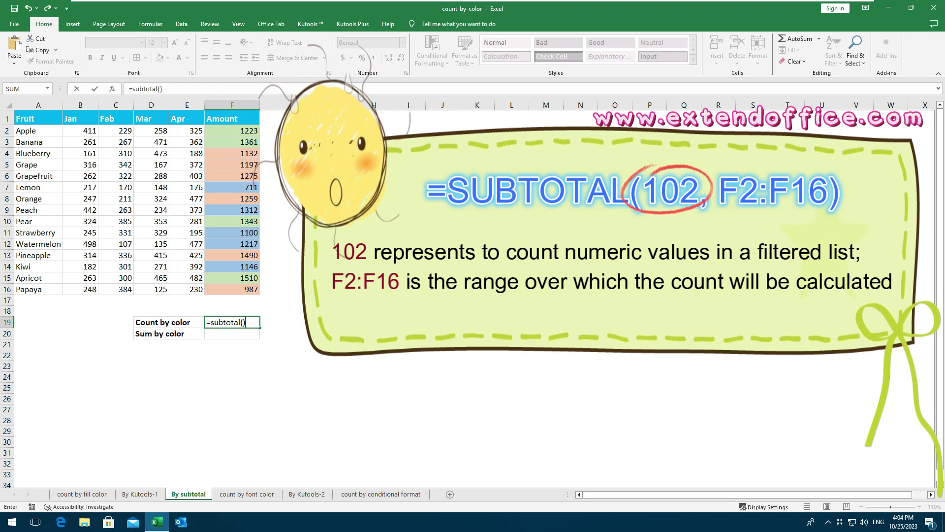
key("Left")
type("1")
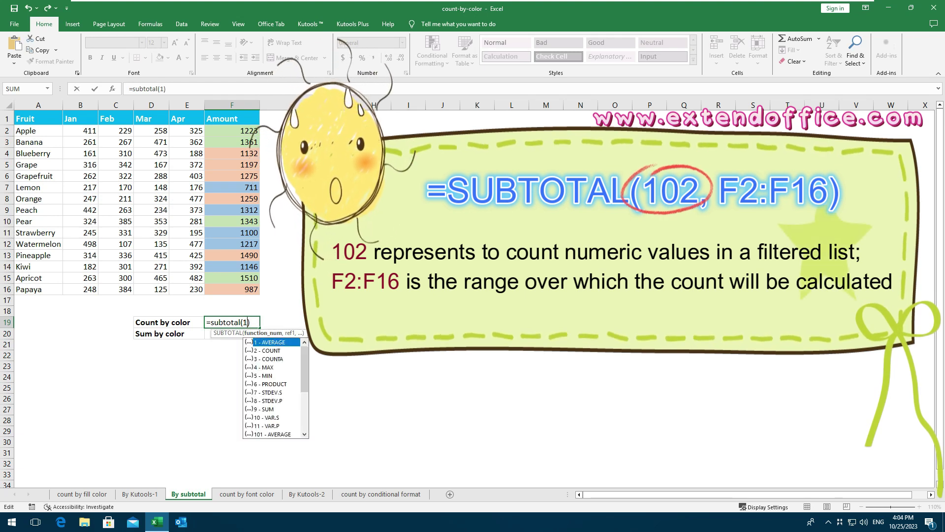
type("02,")
left_click_drag(240, 131, 240, 289)
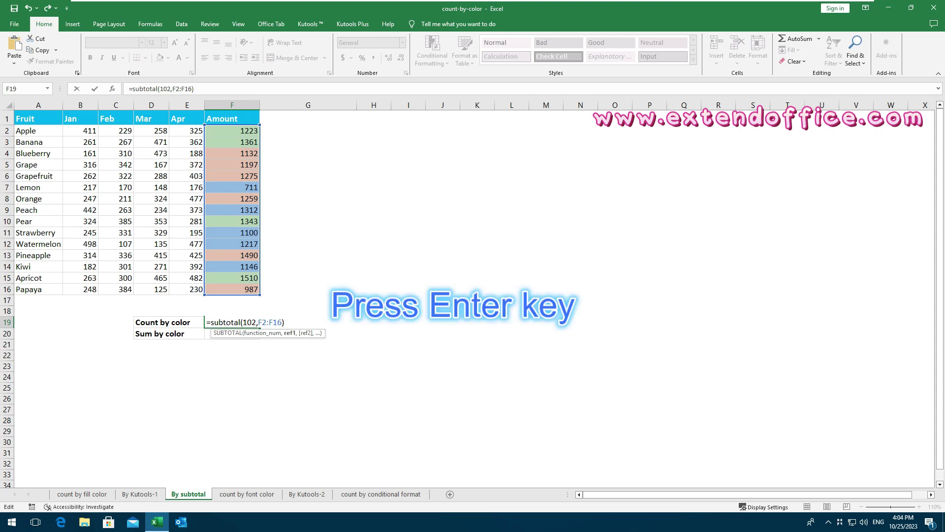
key("Return")
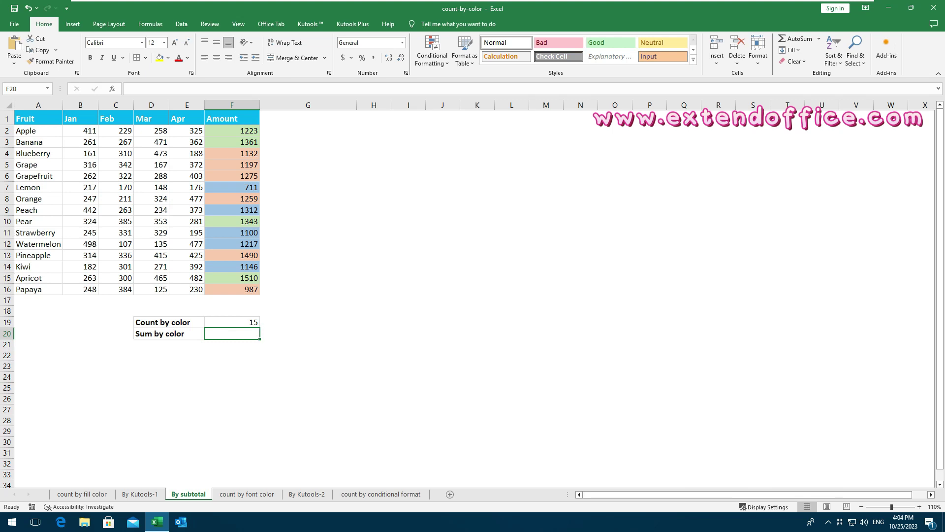
Enter =SUBTOTAL(109,F2:F16) in F20 so Sum by color shows 18263
type("=")
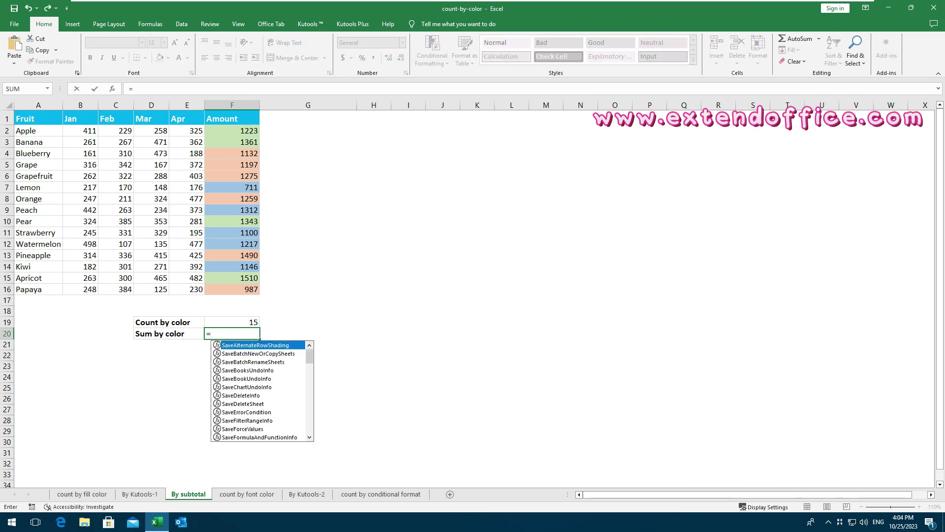
type("subtotal()")
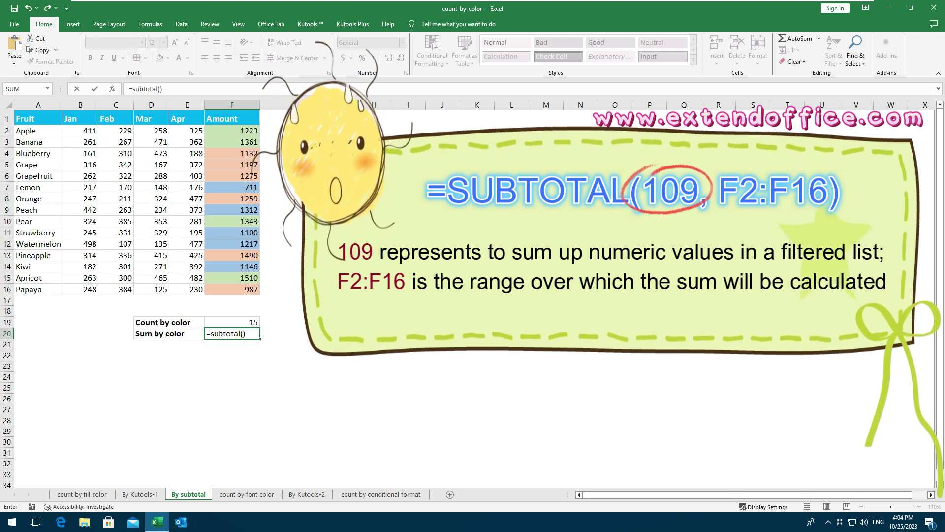
key("Left")
type("109,")
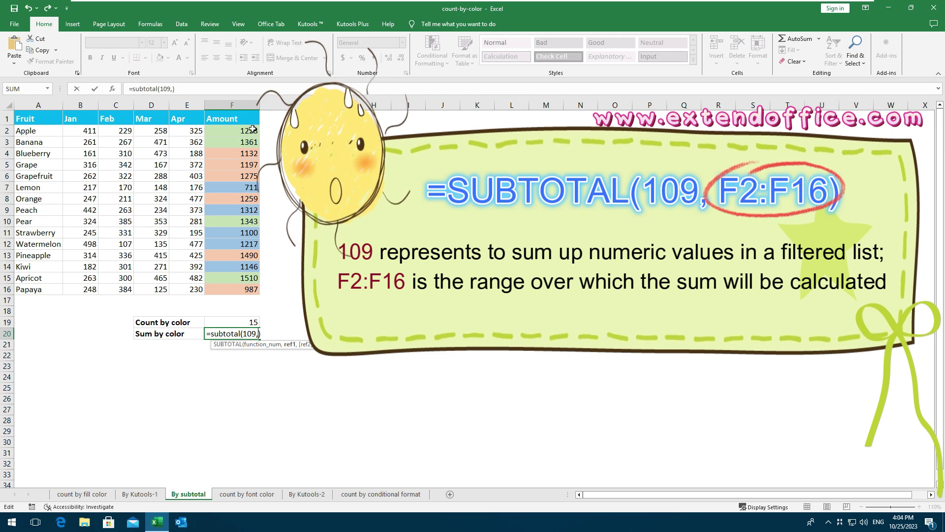
left_click_drag(241, 131, 246, 290)
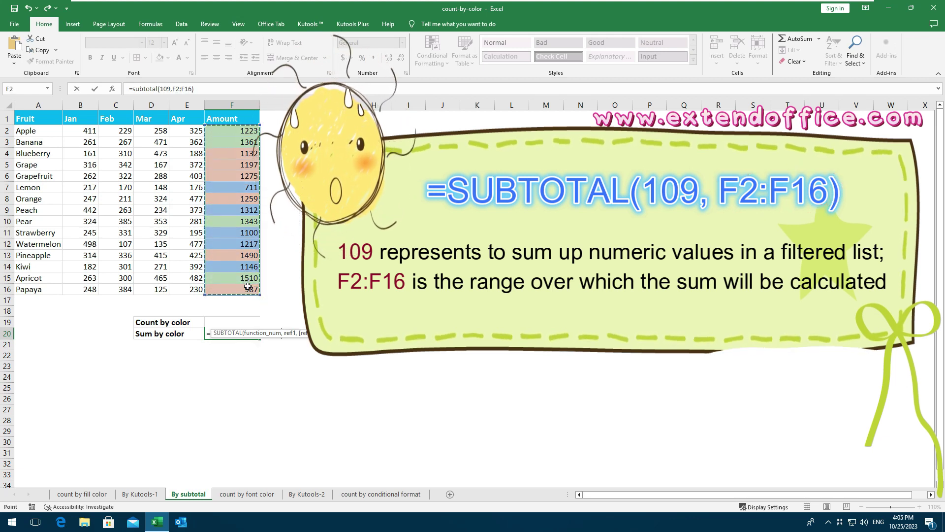
type(")")
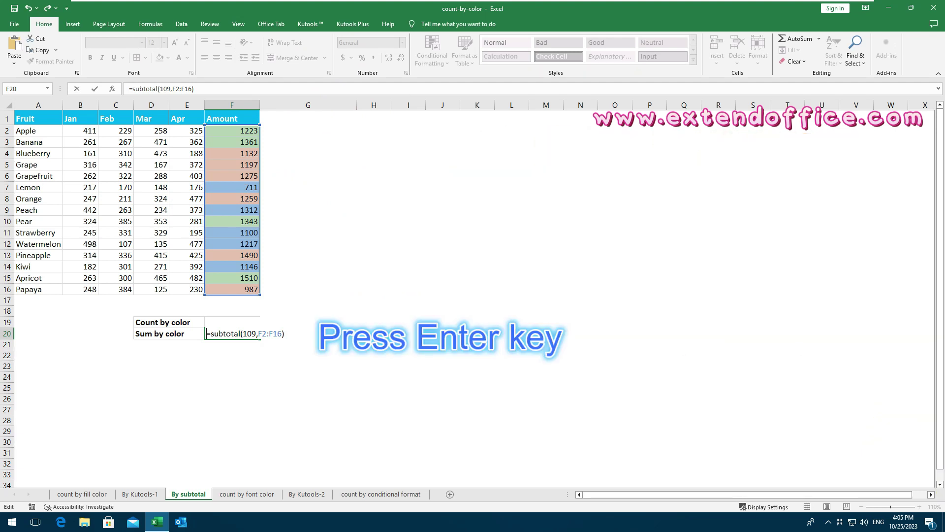
key("Return")
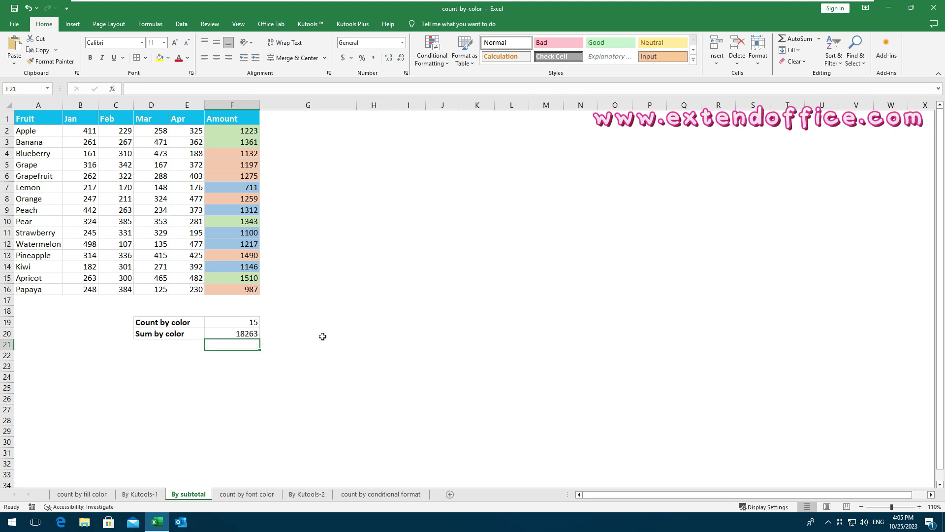
left_click_drag(259, 323, 258, 334)
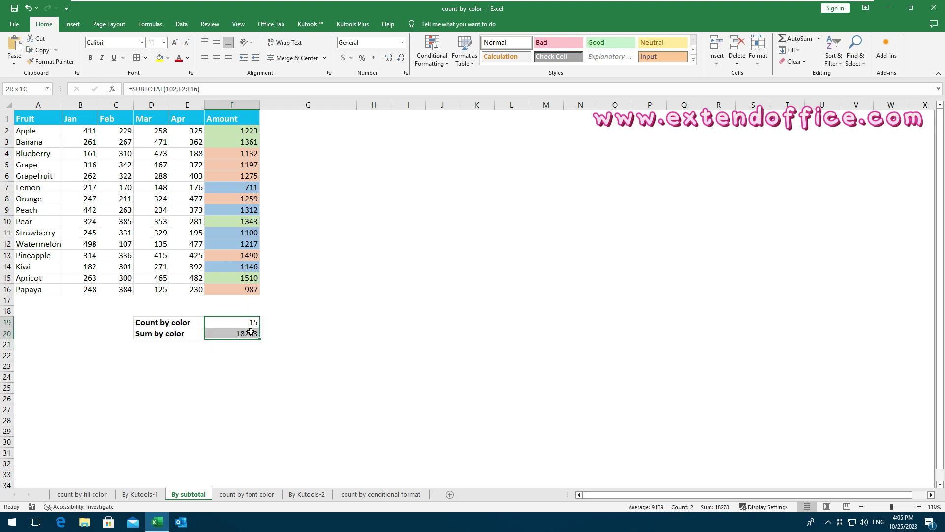
left_click(322, 332)
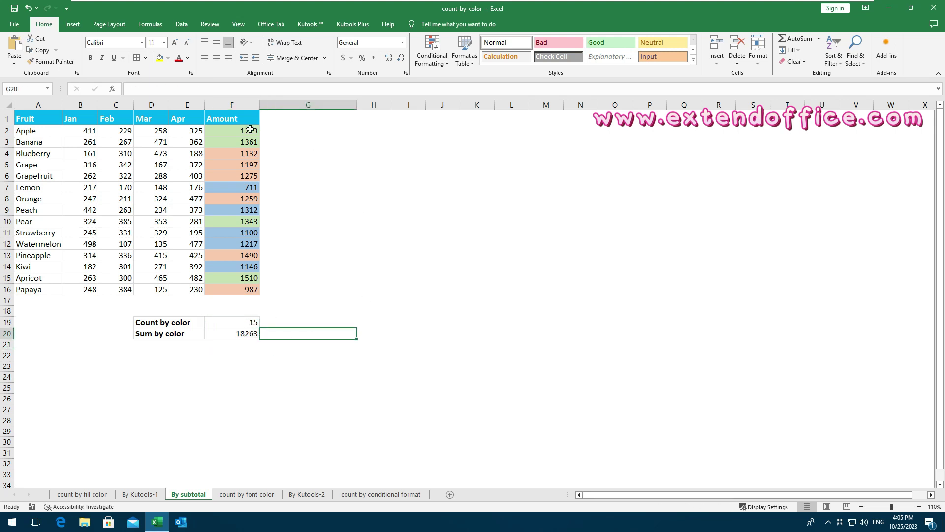
left_click(233, 119)
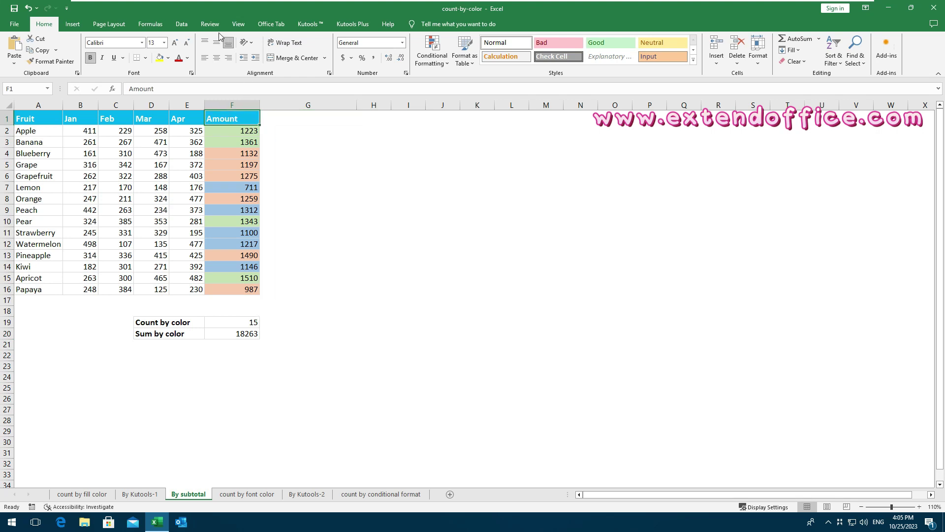
Turn on filtering and filter the Amount column to orange-filled cells
left_click(181, 26)
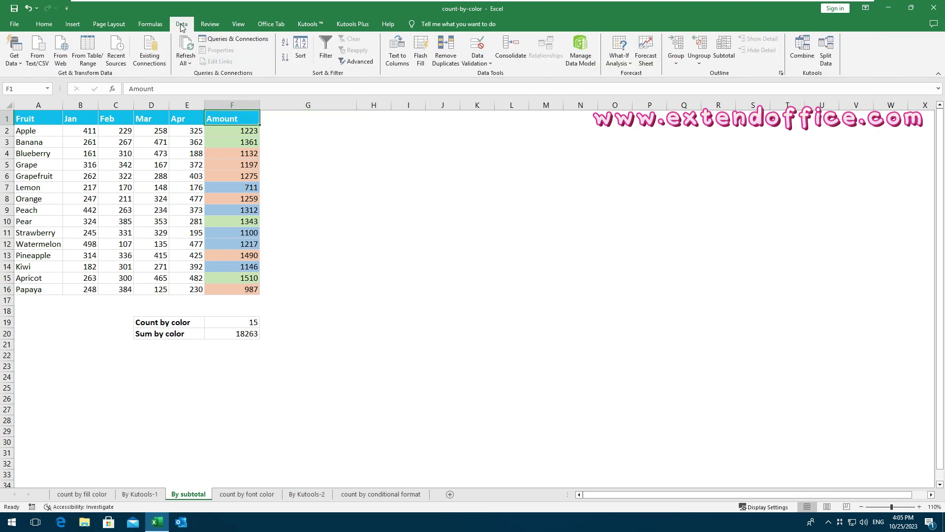
left_click(326, 54)
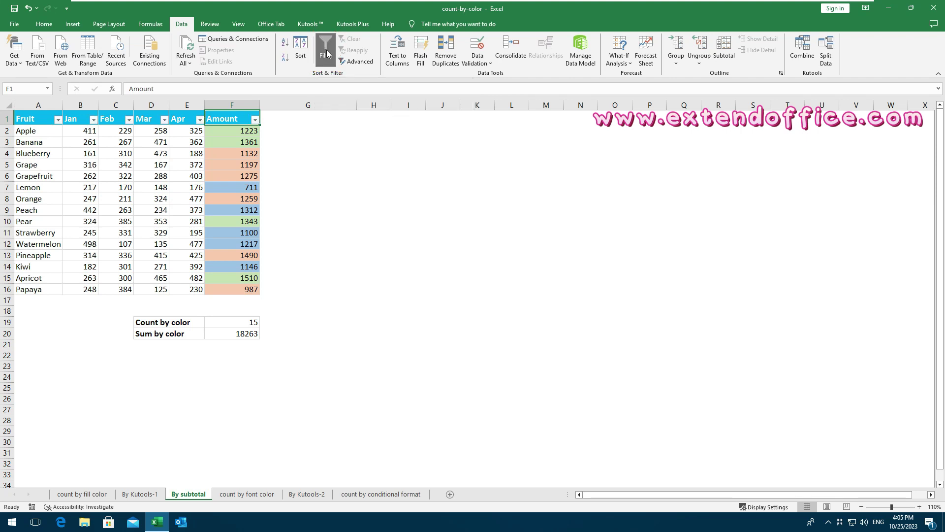
left_click(255, 118)
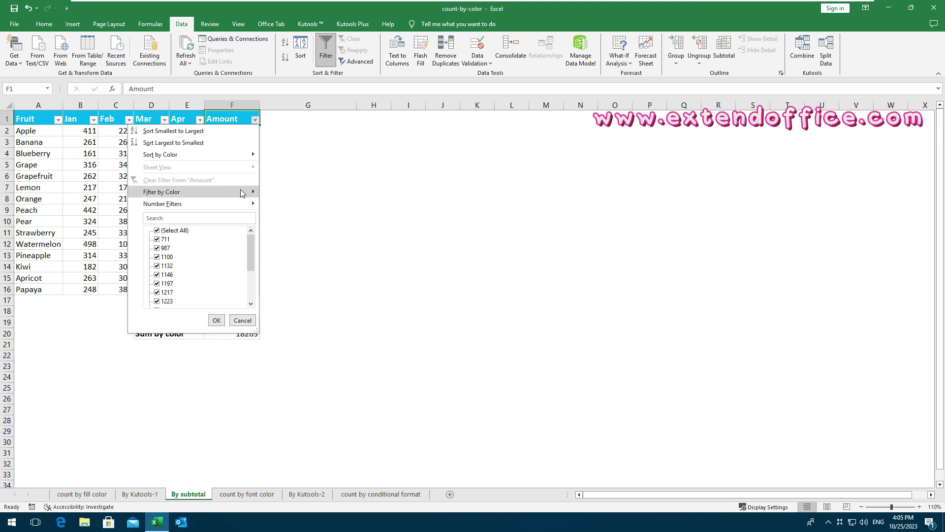
mouse_move(242, 193)
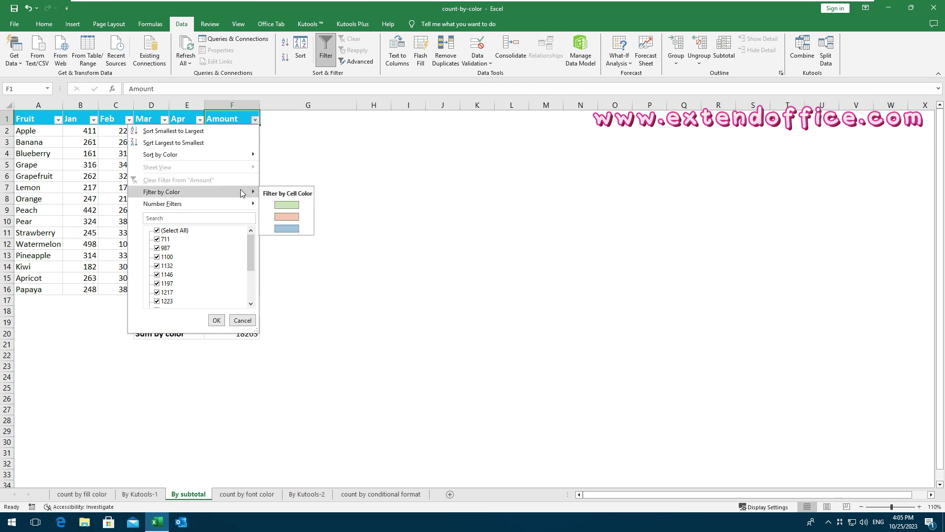
left_click(297, 216)
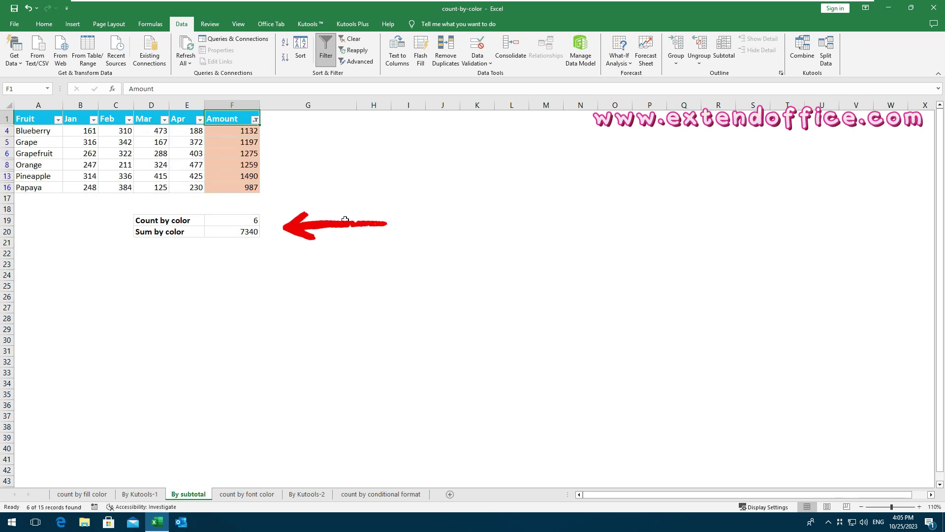
Change the Amount colour filter to show green-filled cells instead
left_click(254, 119)
mouse_move(232, 192)
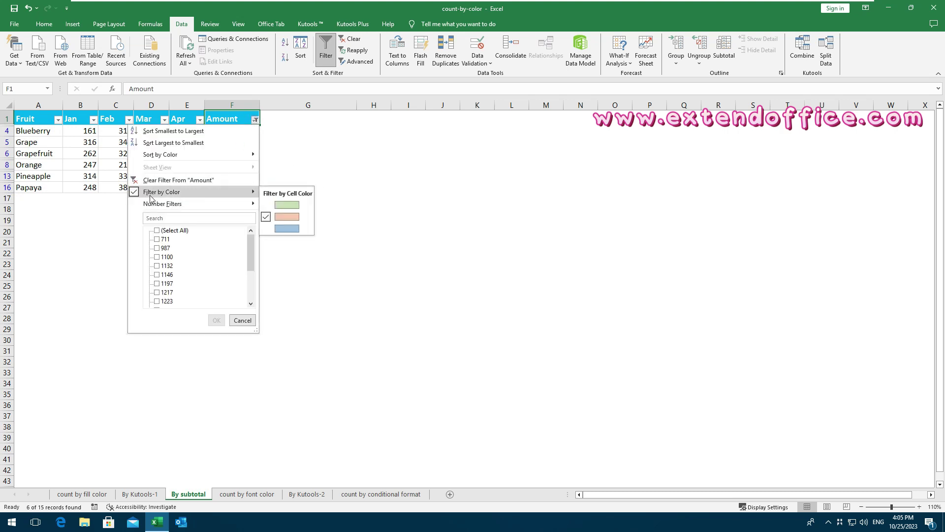
left_click(284, 205)
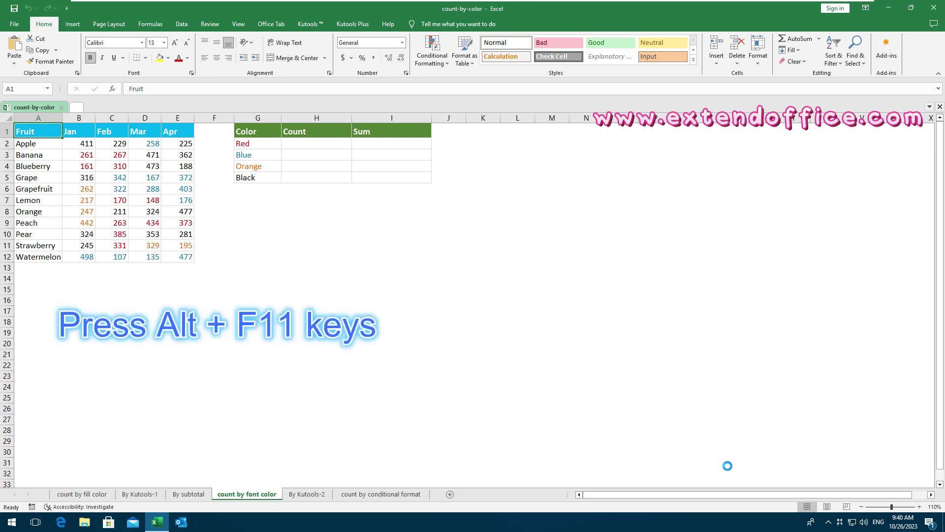
Open the VBA editor with Alt+F11, add a module with the ProcessByFontColor code, and close it
key("alt+F11")
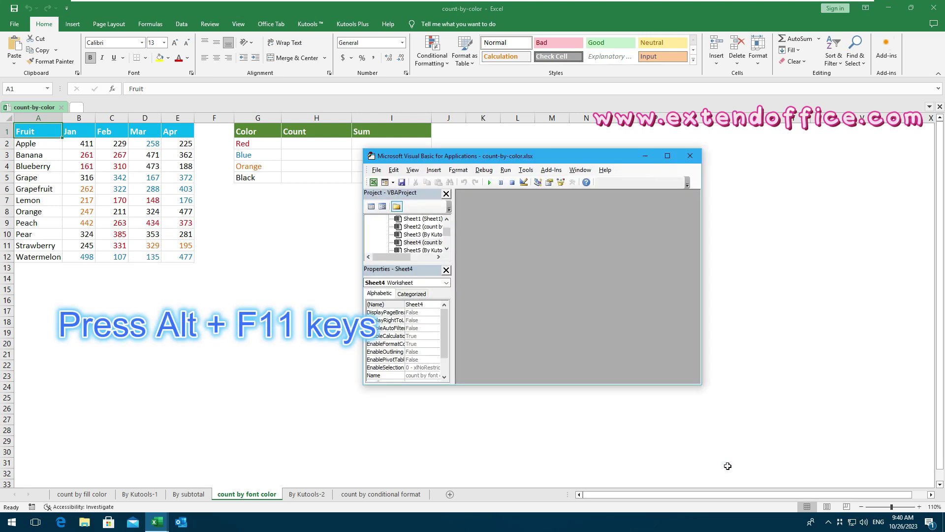
left_click(434, 170)
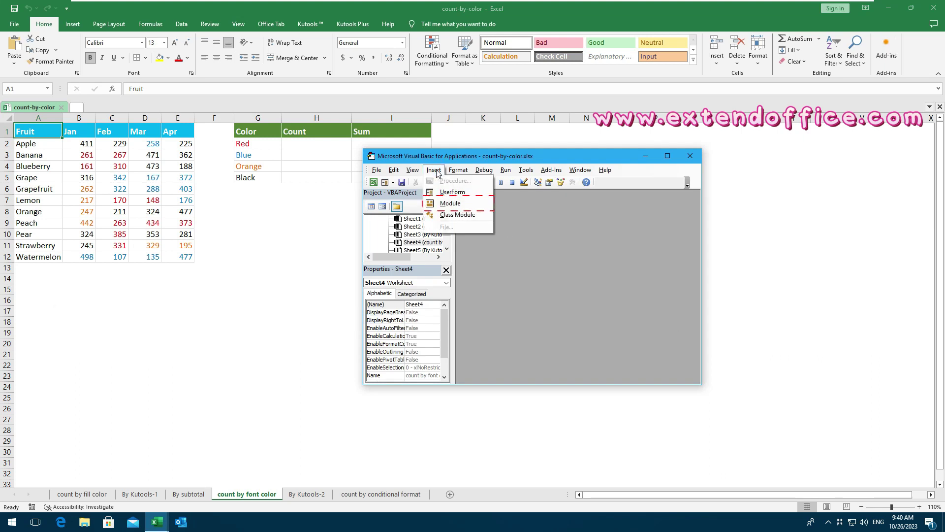
left_click(476, 204)
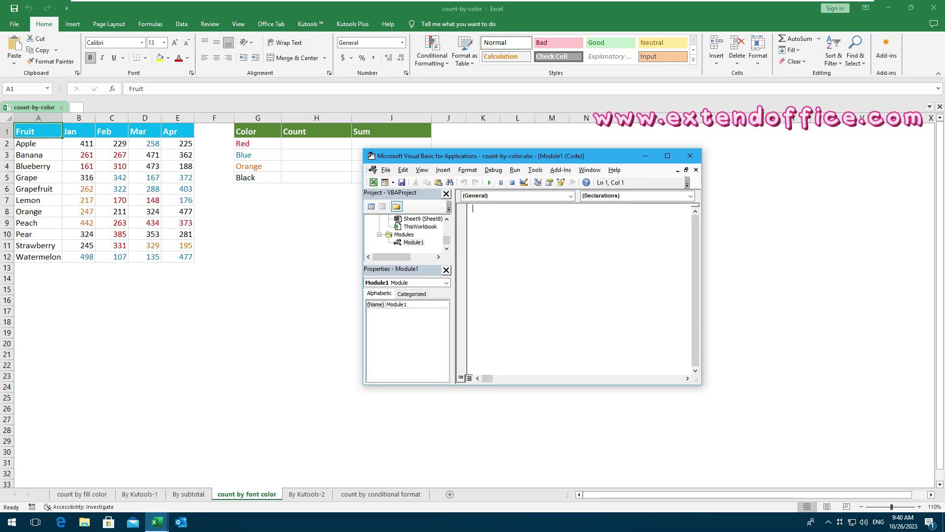
key("ctrl+v")
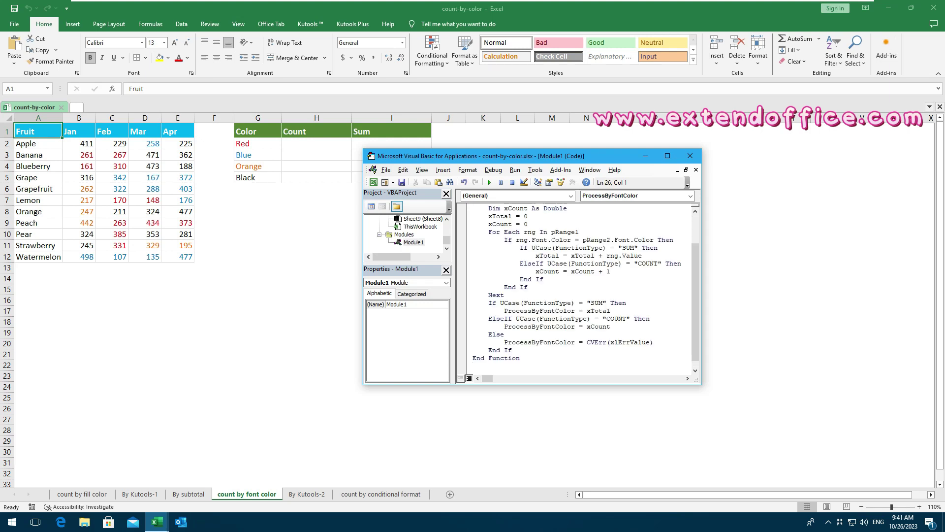
left_click_drag(698, 291, 695, 241)
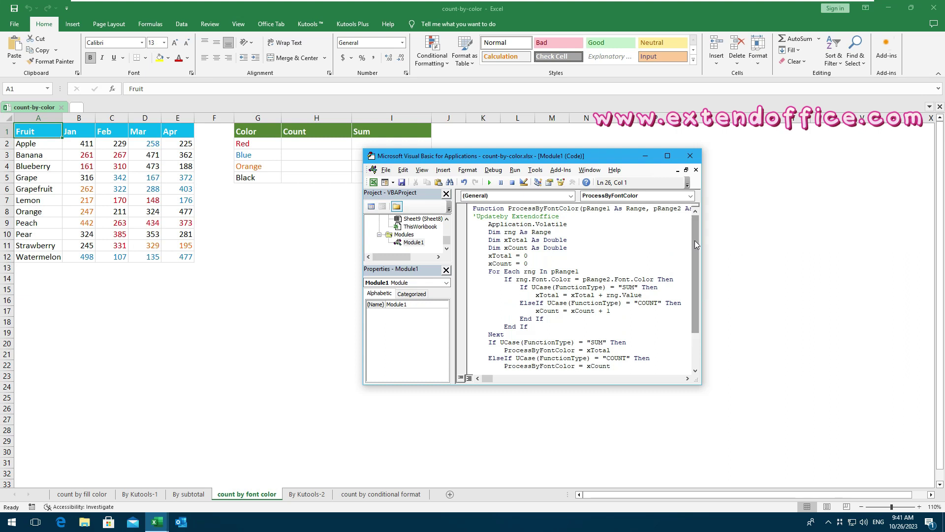
left_click(691, 156)
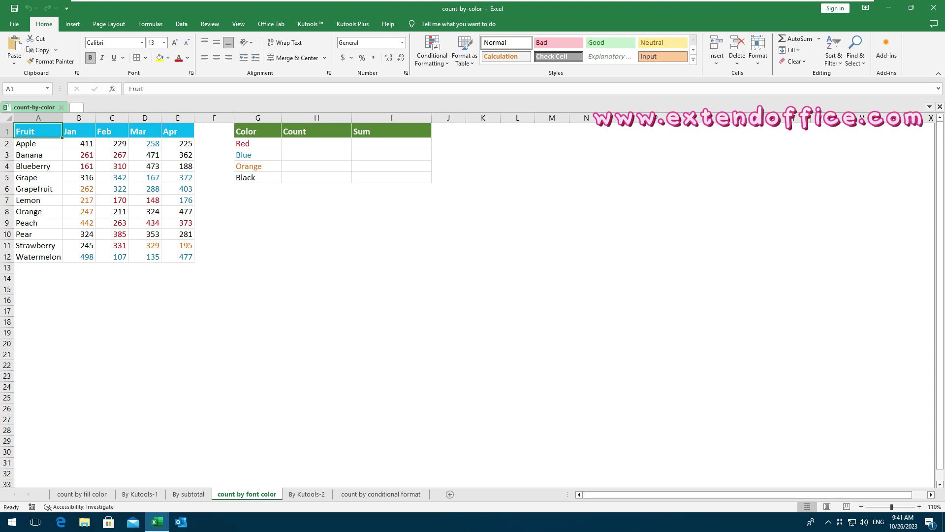
Enter =ProcessByFontColor($B$2:$E$12,G2,"COUNT") in H2 and fill down to H5: 11, 12, 6, 15
left_click(300, 142)
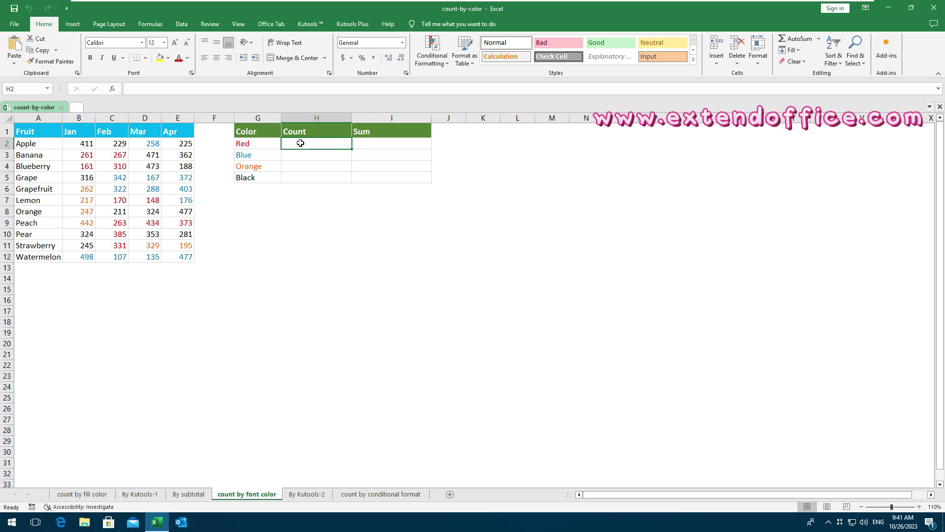
type("=")
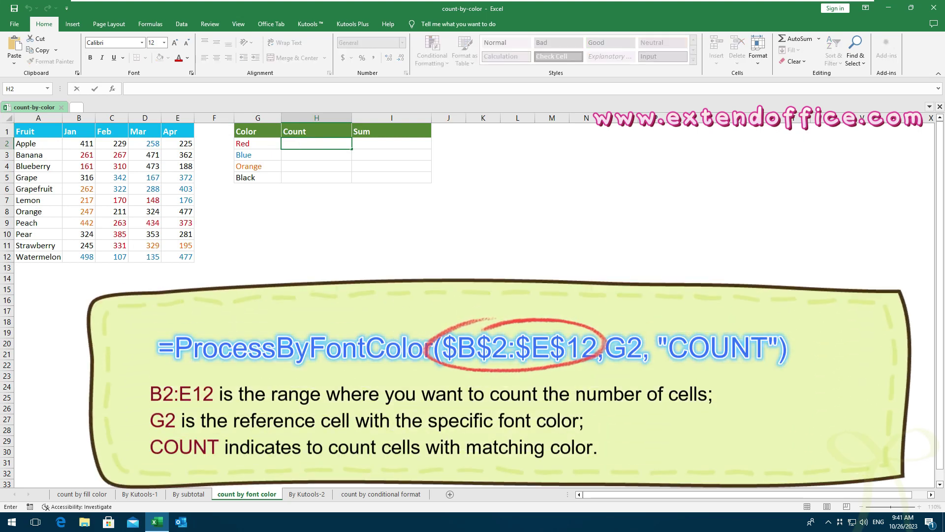
type("=ProcessByFontColor($B$2:$E$12,G2, \"COUNT\")")
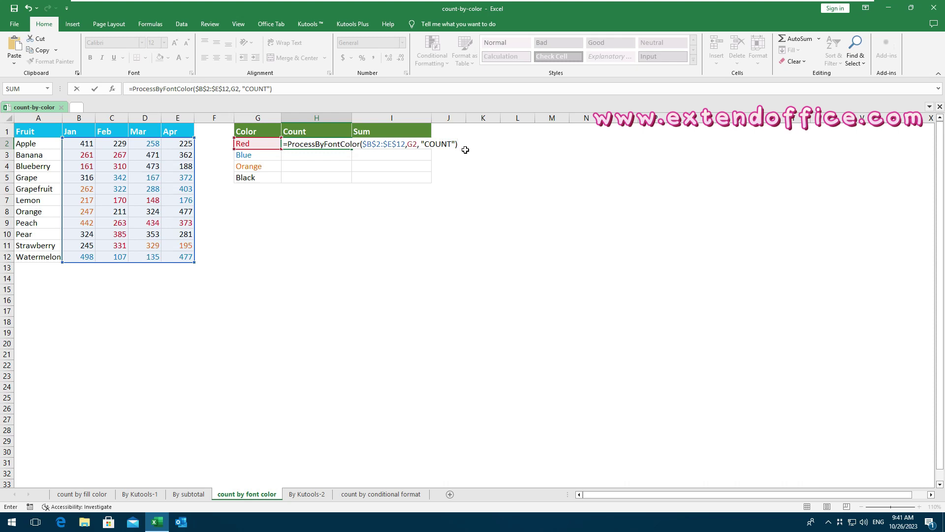
key("Return")
left_click(336, 144)
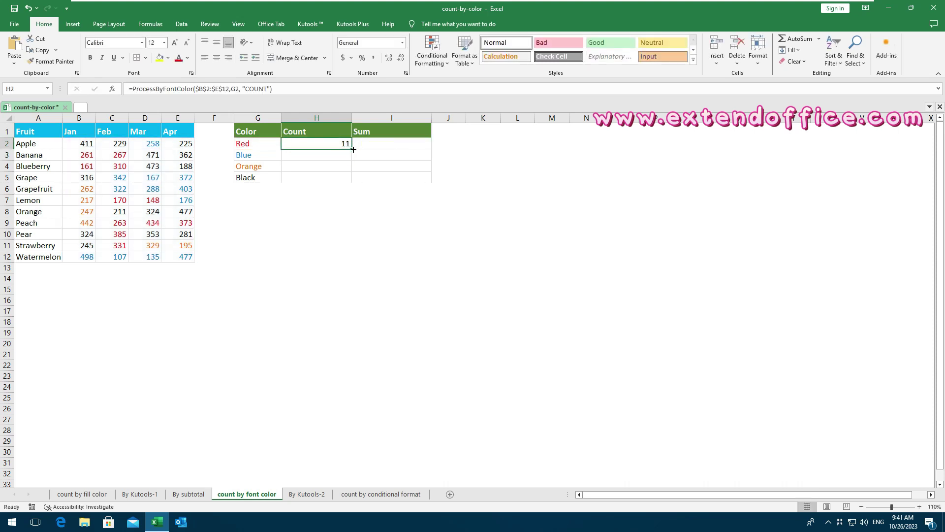
left_click_drag(353, 149, 353, 182)
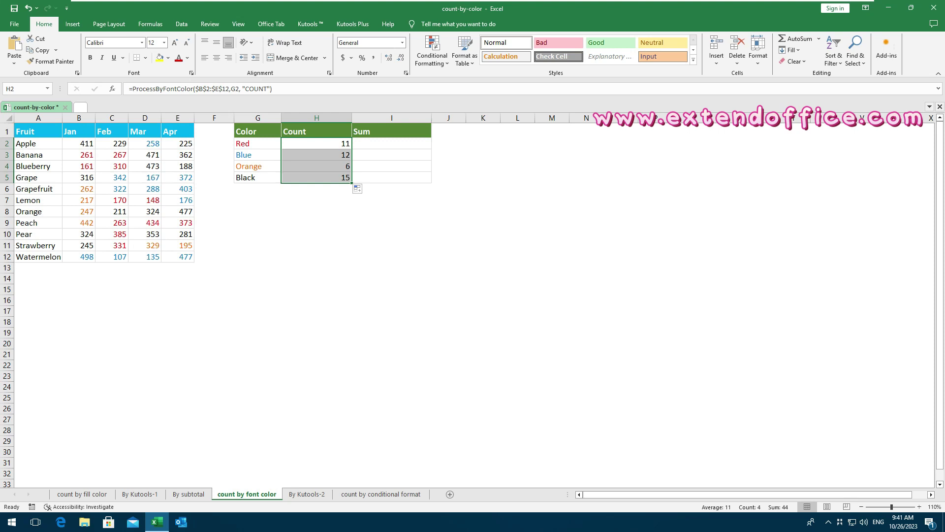
Enter =ProcessByFontColor($B$2:$E$12,G2,"SUM") in I2 and fill down: 3103, 3545, 1692, 4890
left_click(375, 142)
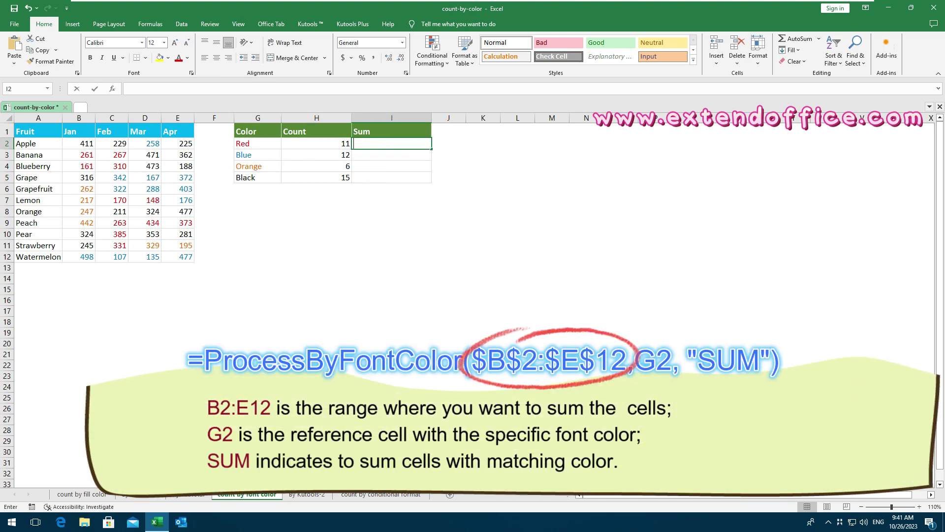
type("=ProcessByFontColor($B$2:$E$12,G2, \"SUM\")")
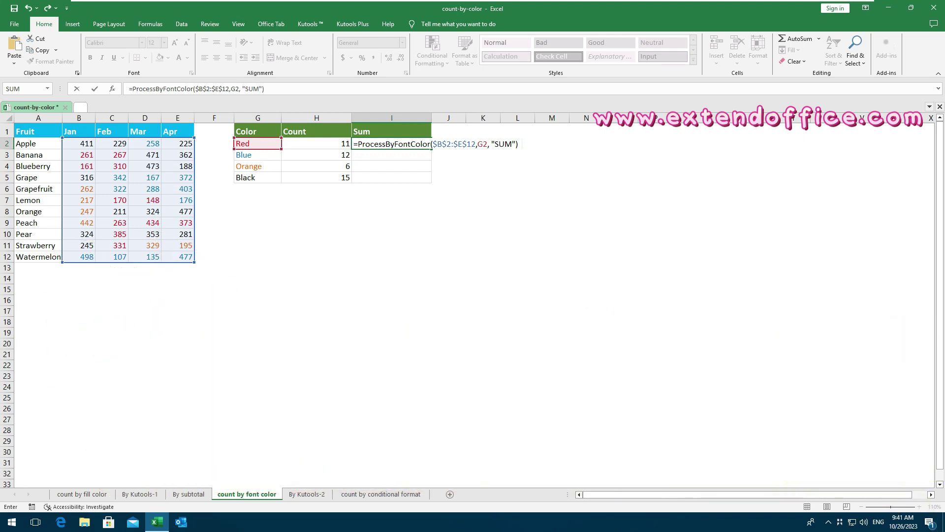
key("Return")
left_click(420, 143)
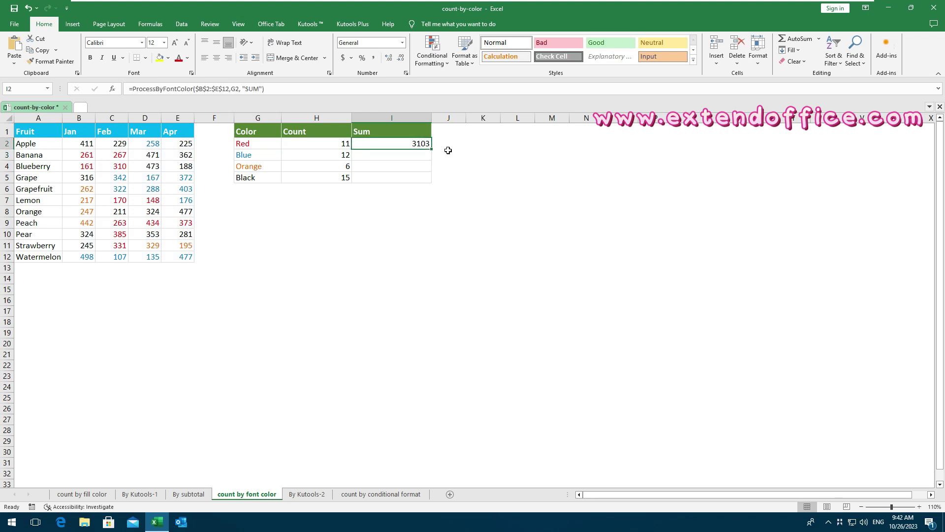
left_click_drag(433, 151, 430, 181)
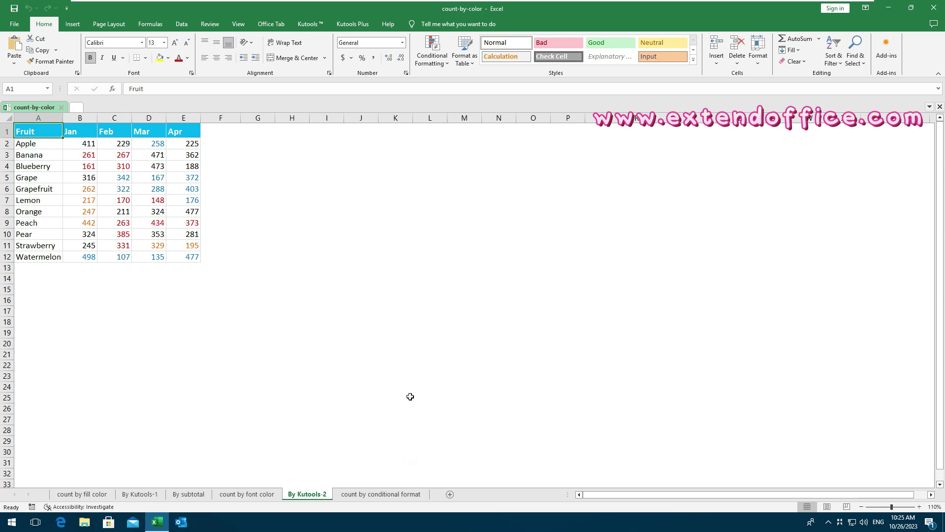
Generate a Kutools Count by Color report for B2:E12 using standard formatting and font colour
mouse_move(80, 143)
left_mouse_down()
mouse_move(164, 200)
mouse_move(191, 257)
left_mouse_up()
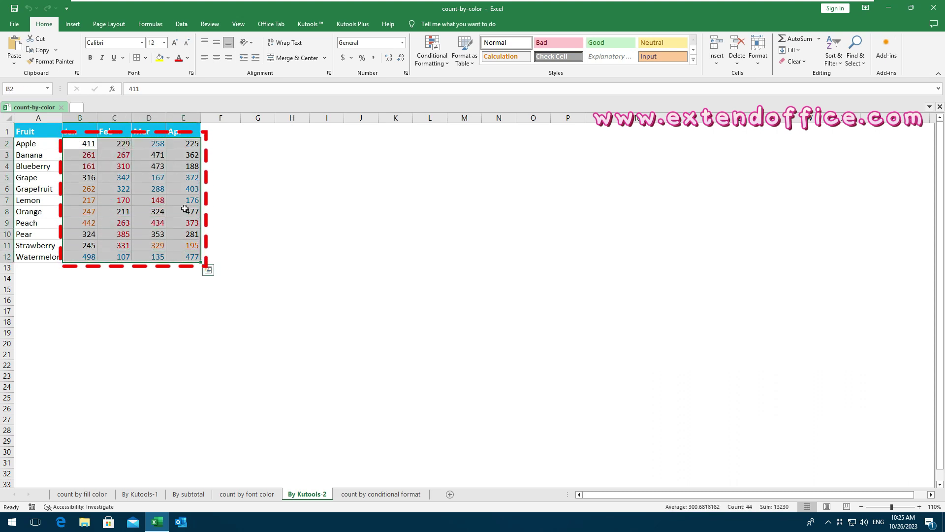
left_click(357, 28)
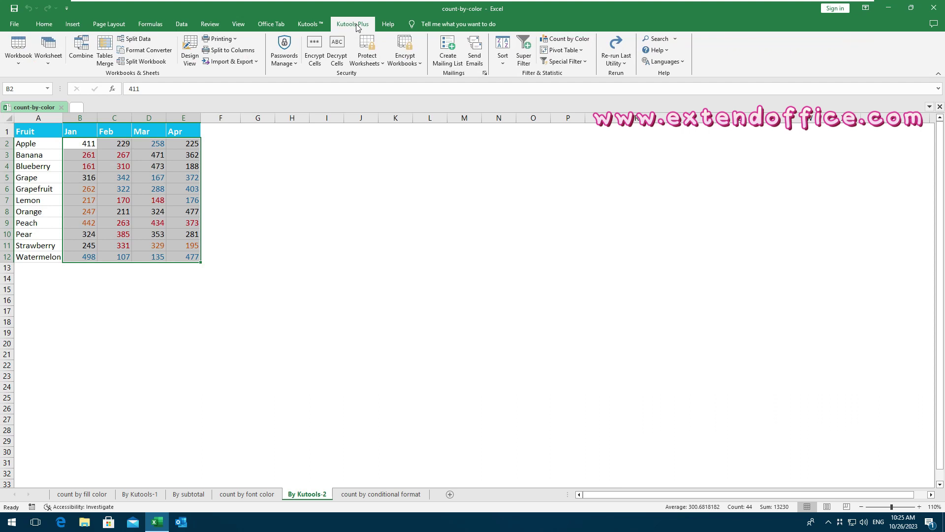
left_click(569, 39)
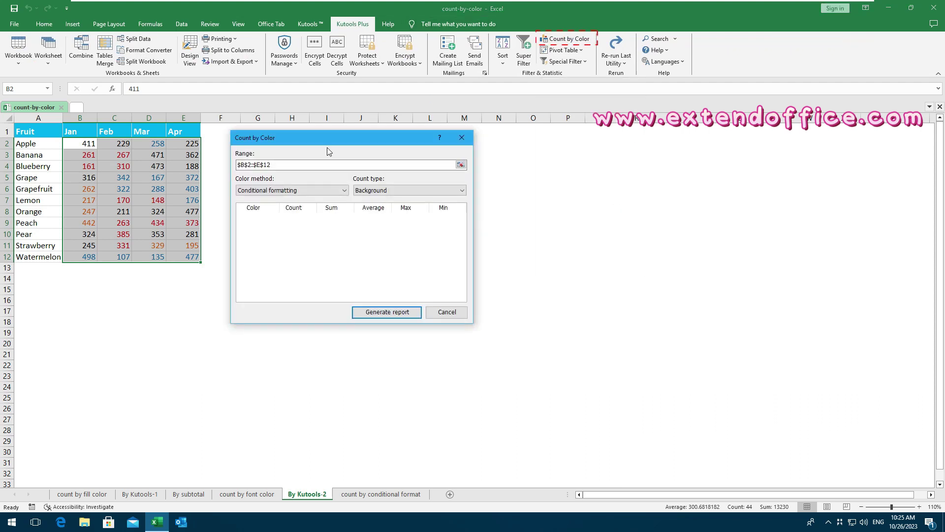
left_click_drag(320, 142, 305, 131)
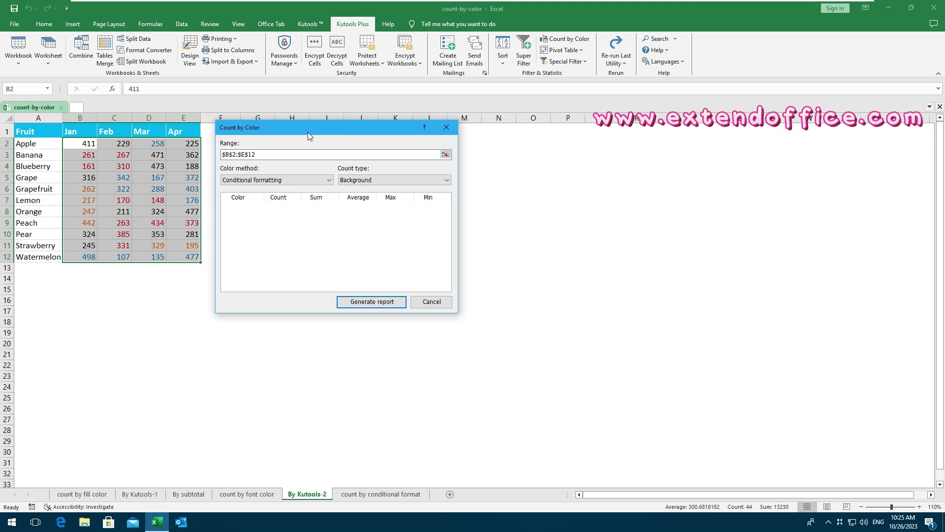
left_click(329, 180)
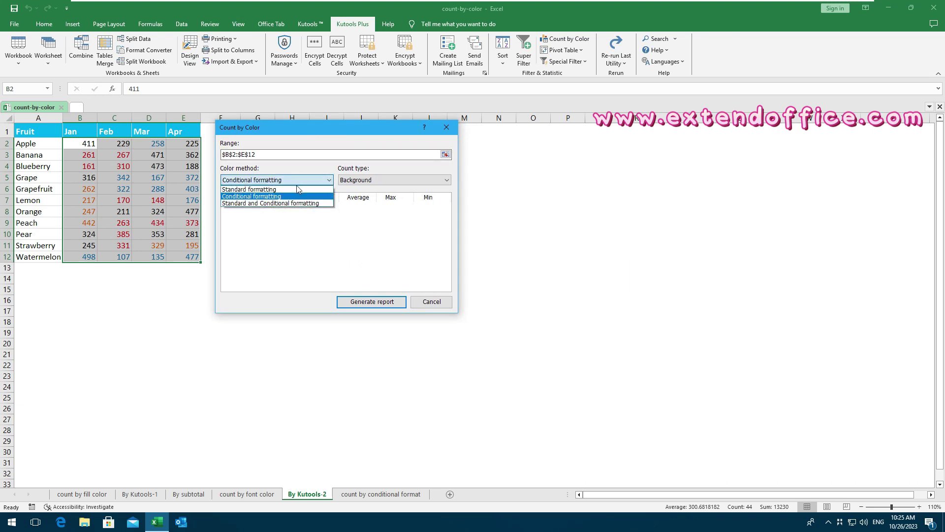
left_click(271, 189)
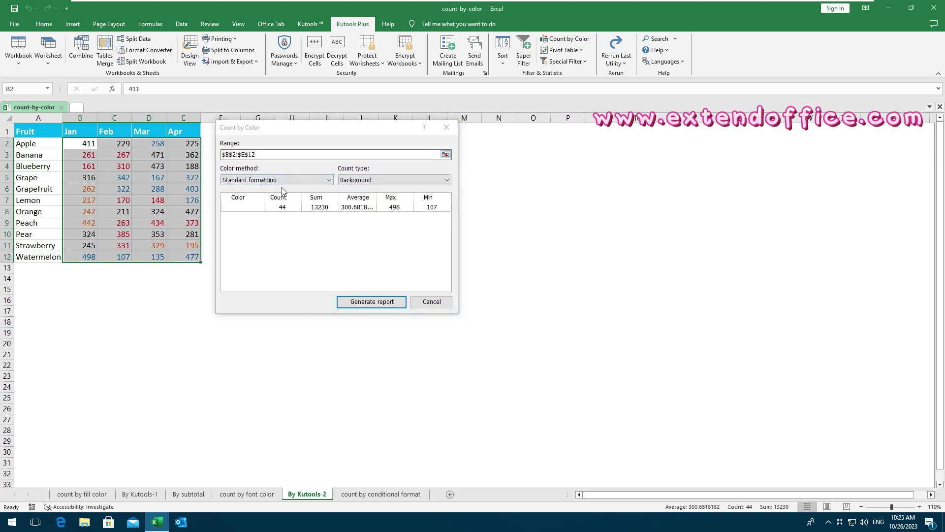
left_click(447, 181)
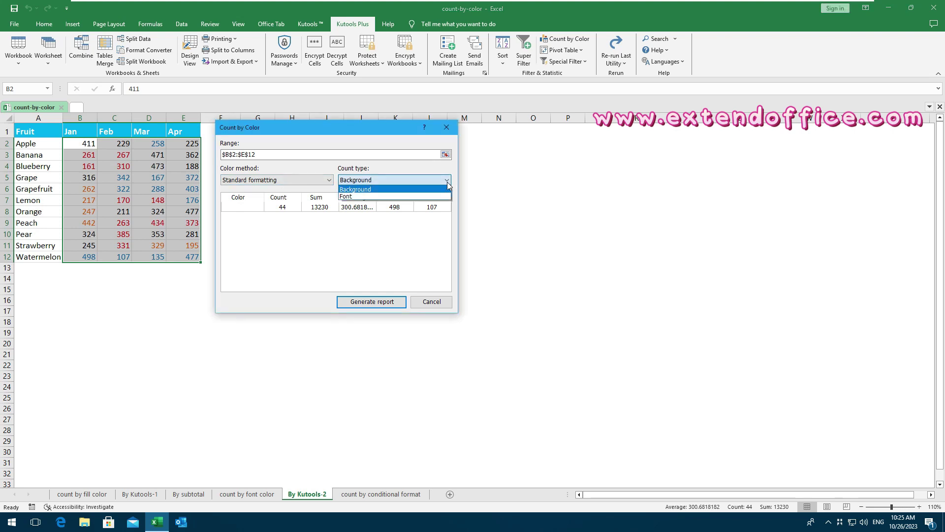
left_click(353, 196)
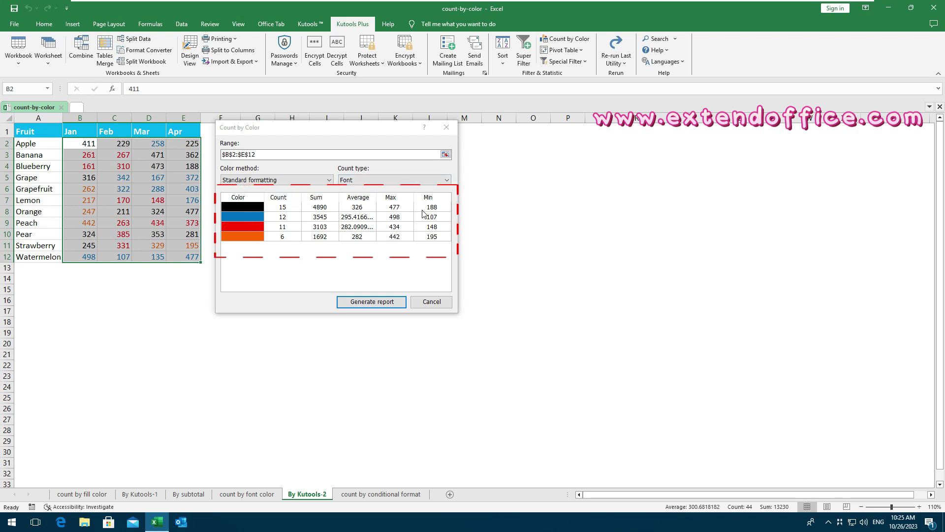
left_click(364, 306)
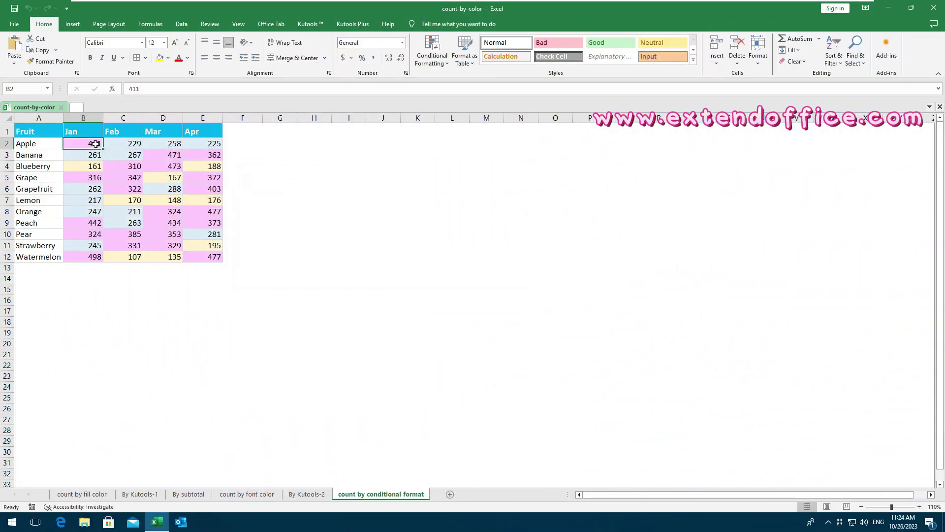
left_click(445, 63)
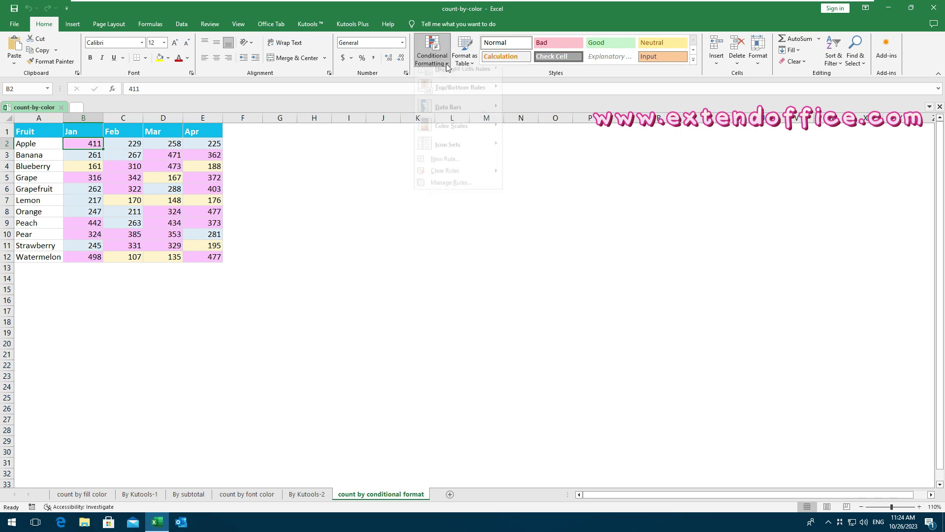
left_click(447, 192)
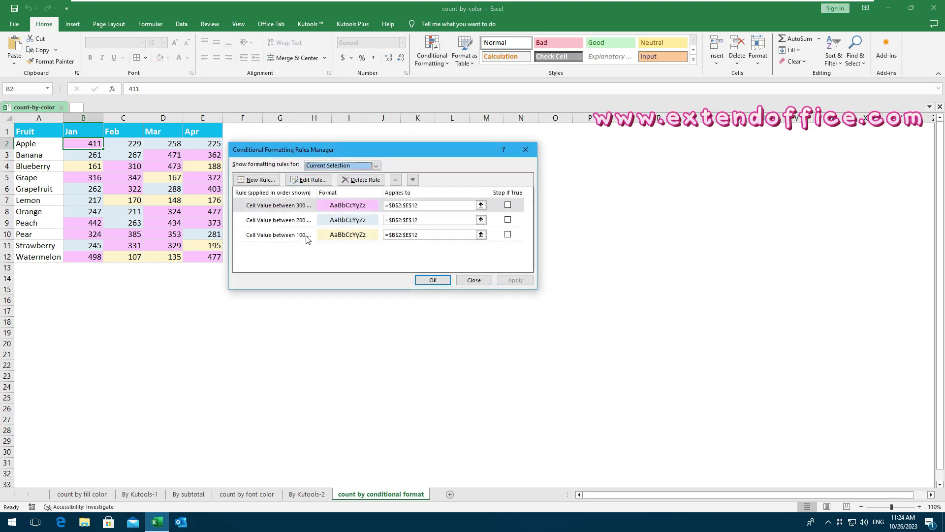
left_click(531, 150)
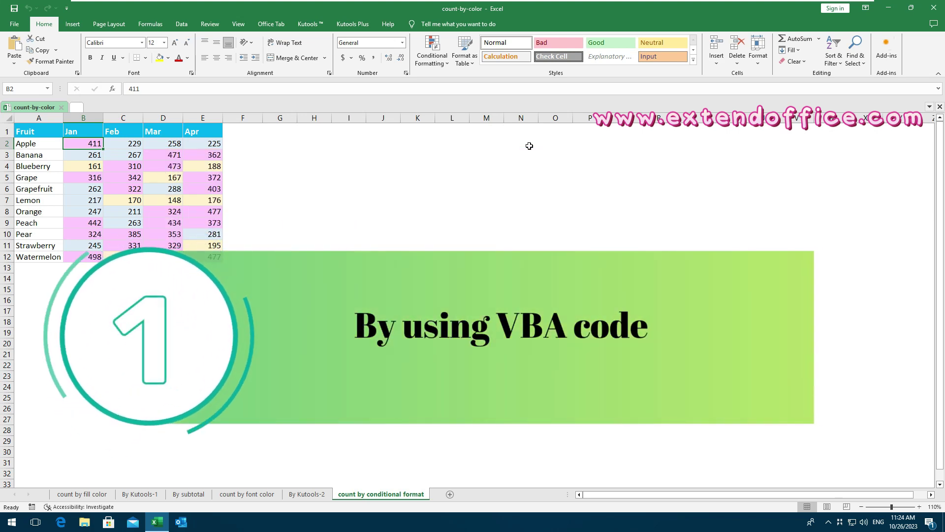
Insert a new VBA module and paste in the SumCountByConditionalFormat macro
key("alt+F11")
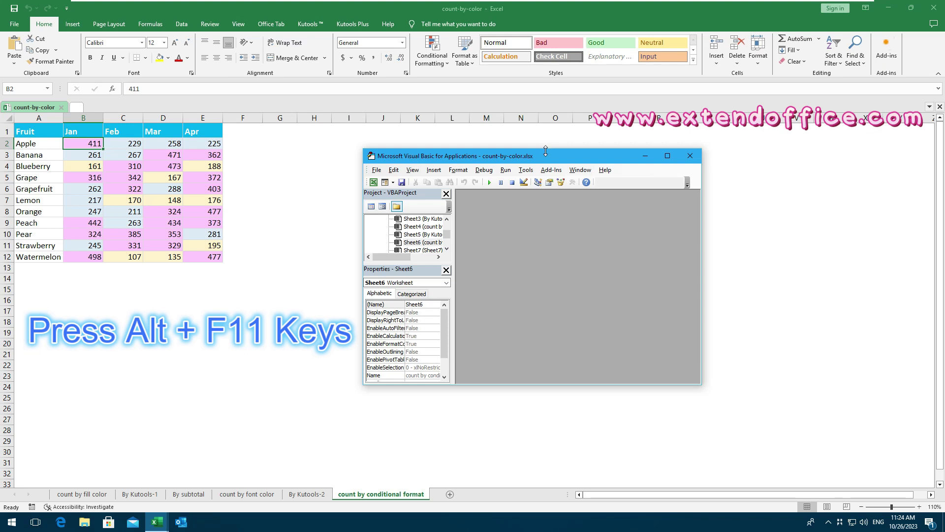
left_click(434, 170)
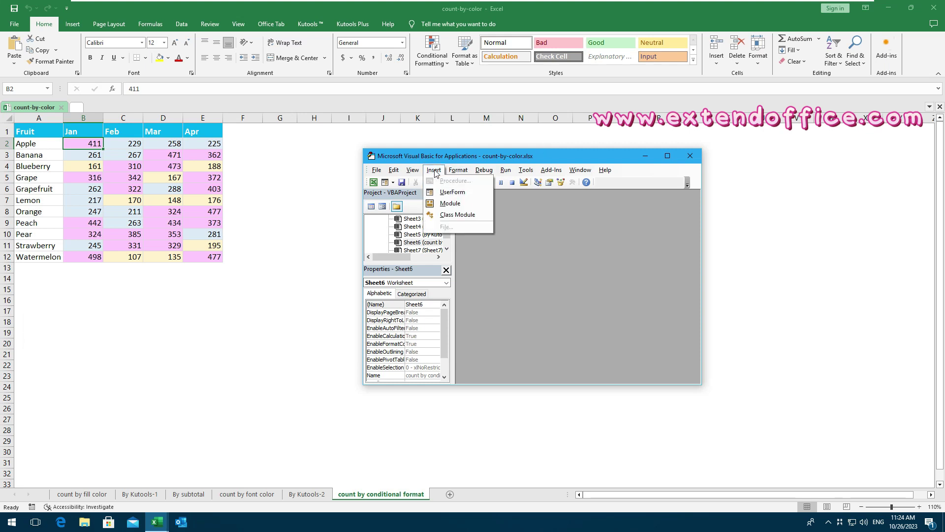
left_click(461, 203)
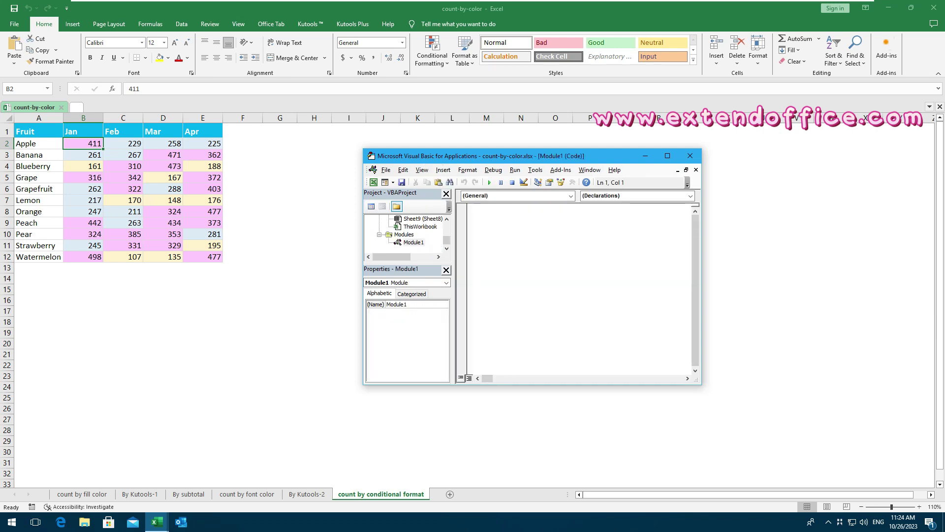
key("ctrl+v")
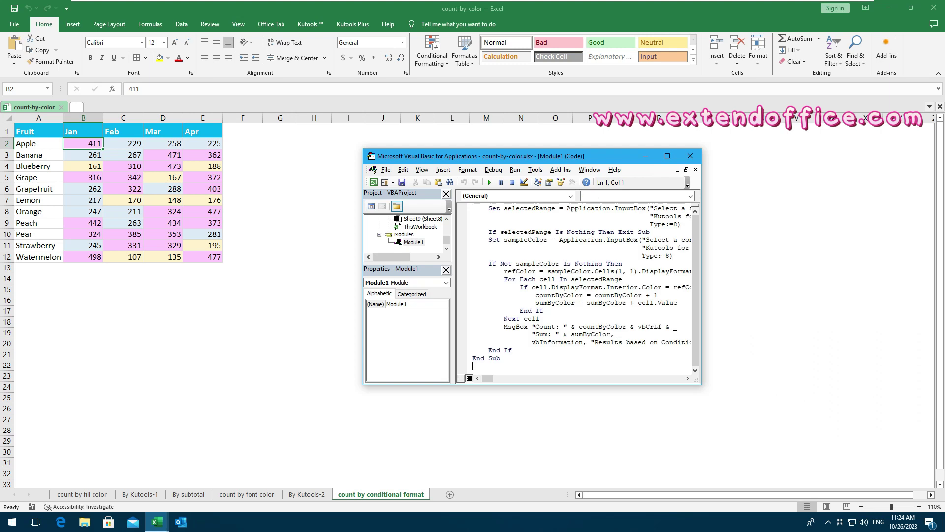
left_click_drag(695, 302, 694, 232)
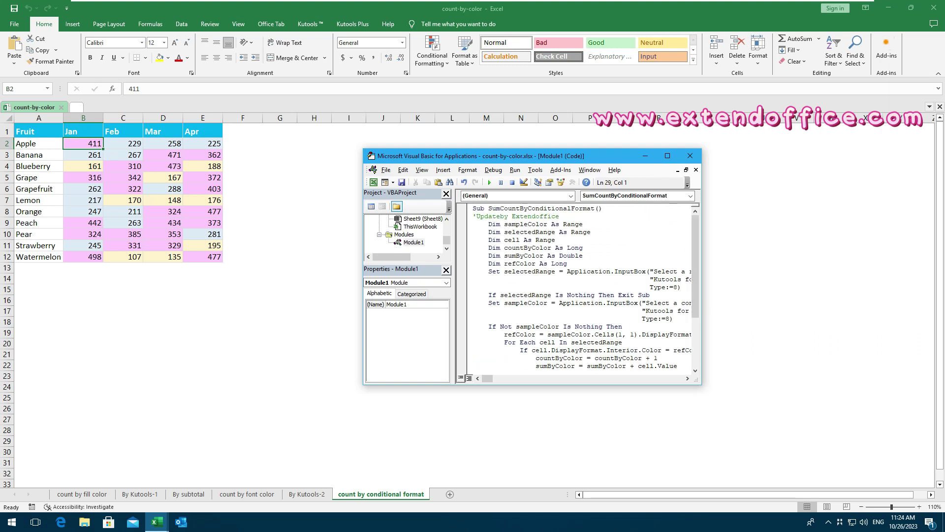
Run the macro on B2:E12 with B2 as the colour sample: count 22, sum 8529
left_click(489, 183)
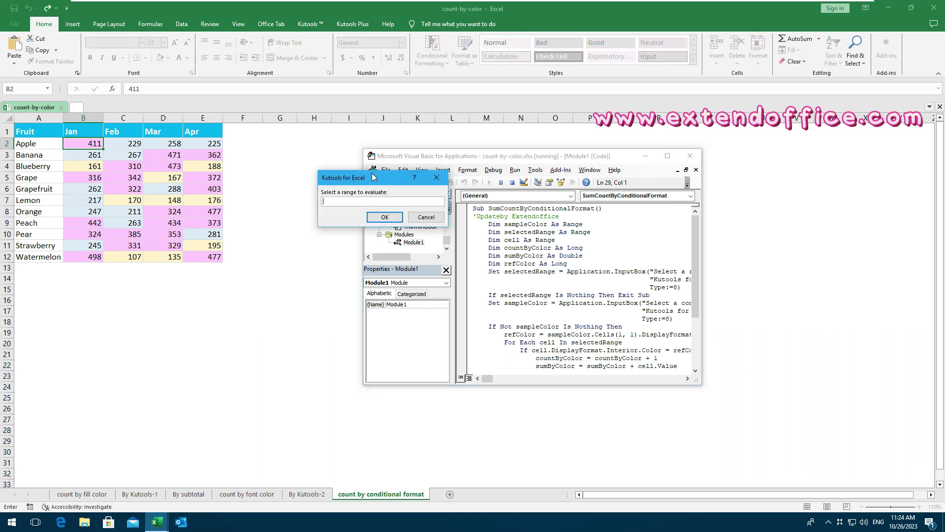
left_click_drag(373, 177, 326, 178)
left_click_drag(88, 141, 214, 252)
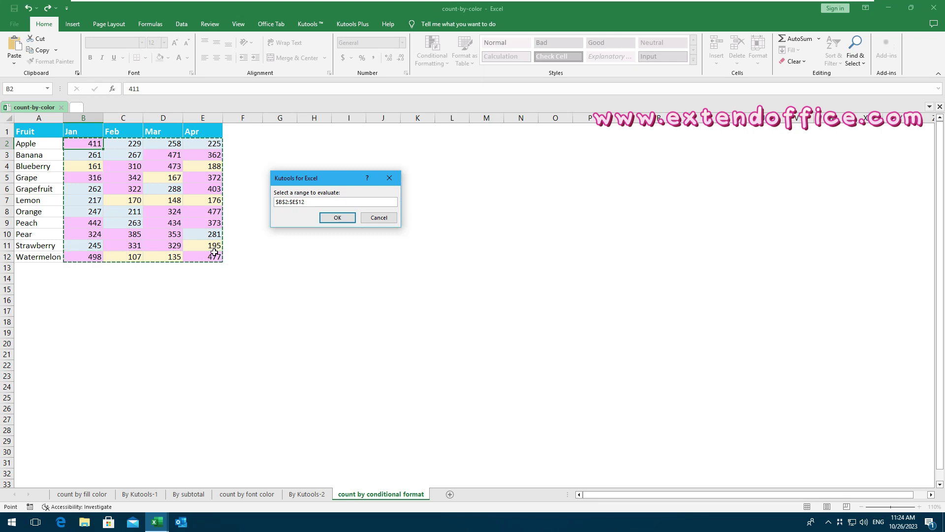
left_click(338, 217)
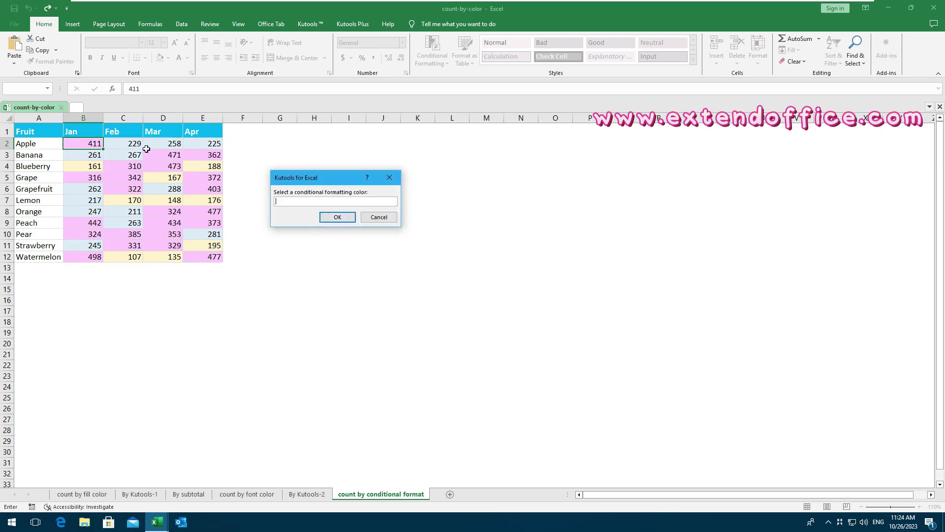
left_click(84, 142)
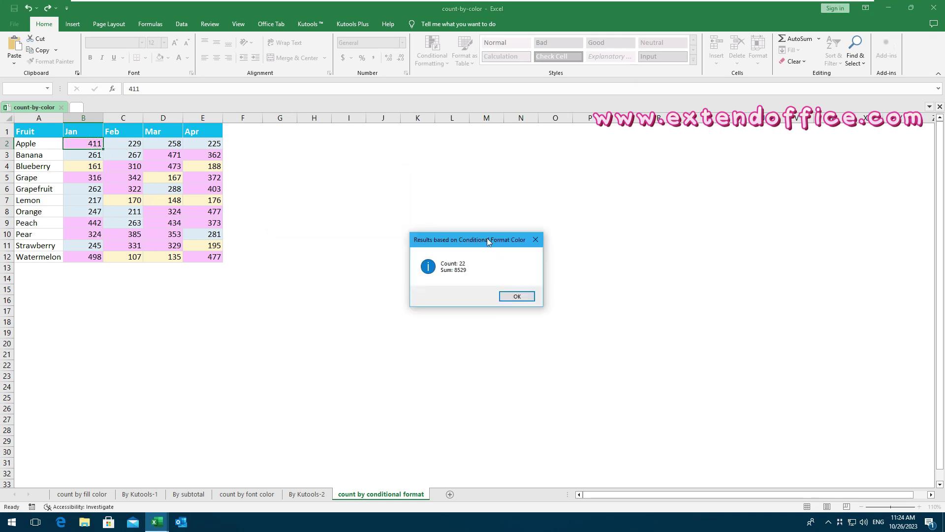
left_click_drag(487, 238, 422, 228)
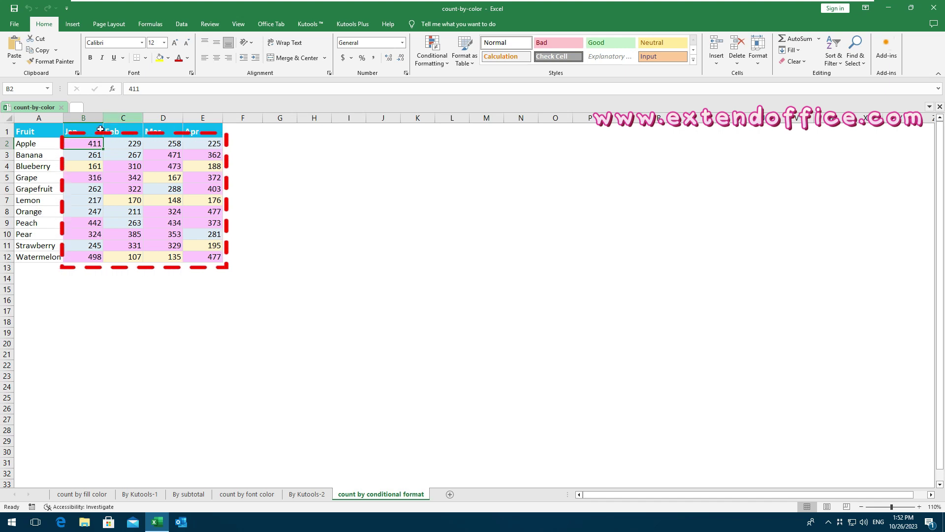
Select B2:E12 and open Kutools Plus Count by Color
left_click_drag(82, 143, 211, 254)
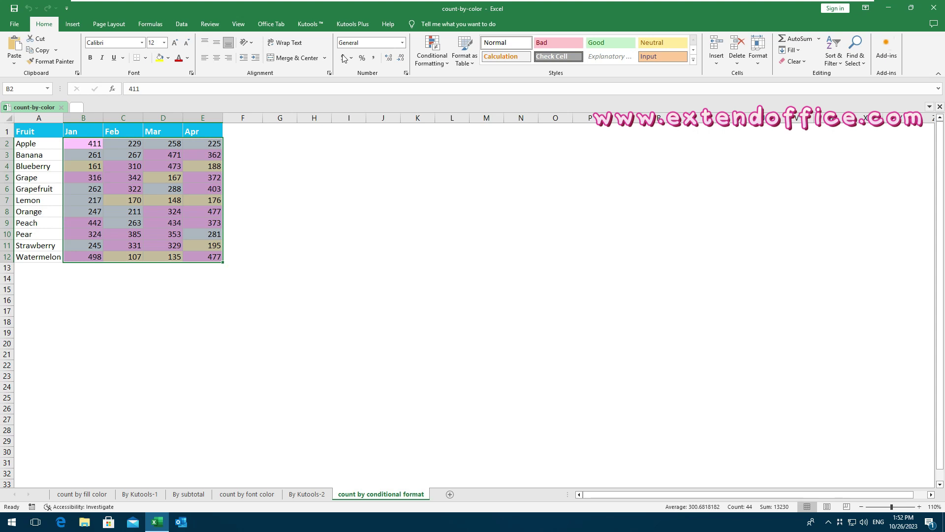
left_click(352, 25)
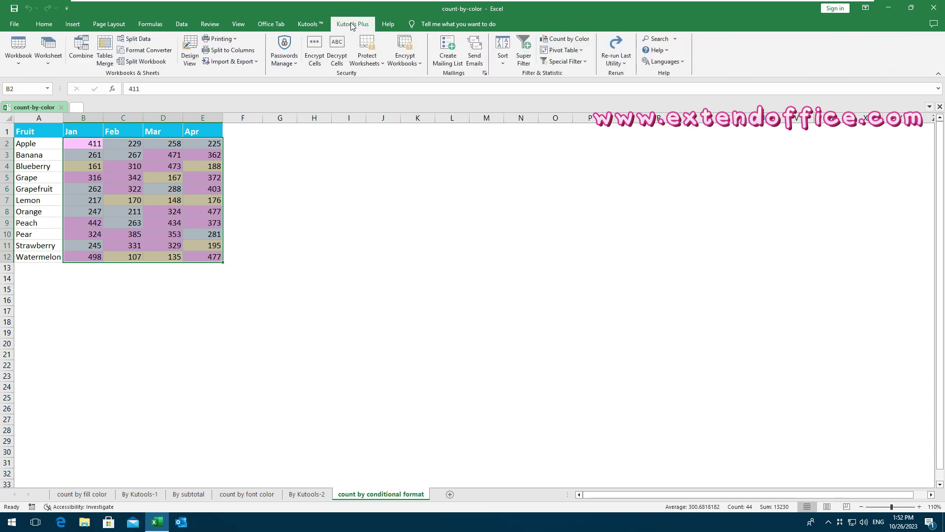
left_click(564, 39)
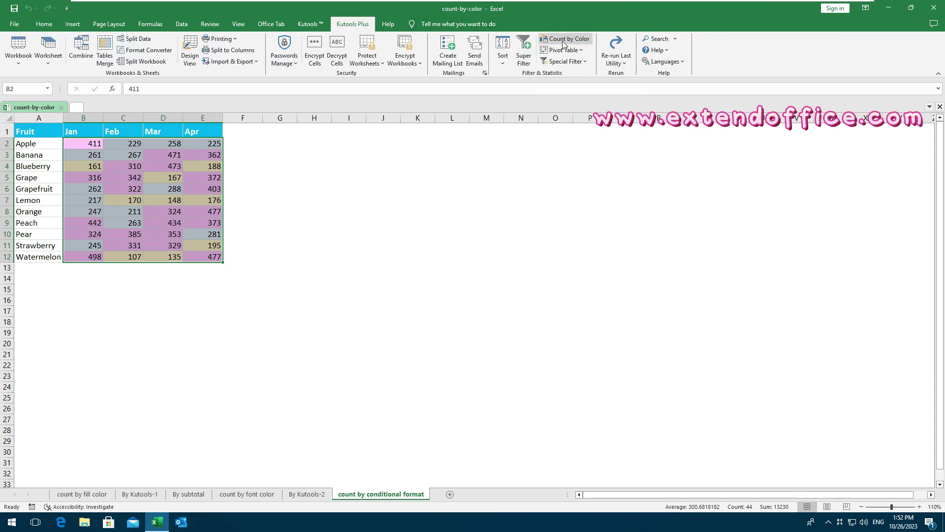
left_click_drag(330, 118, 366, 117)
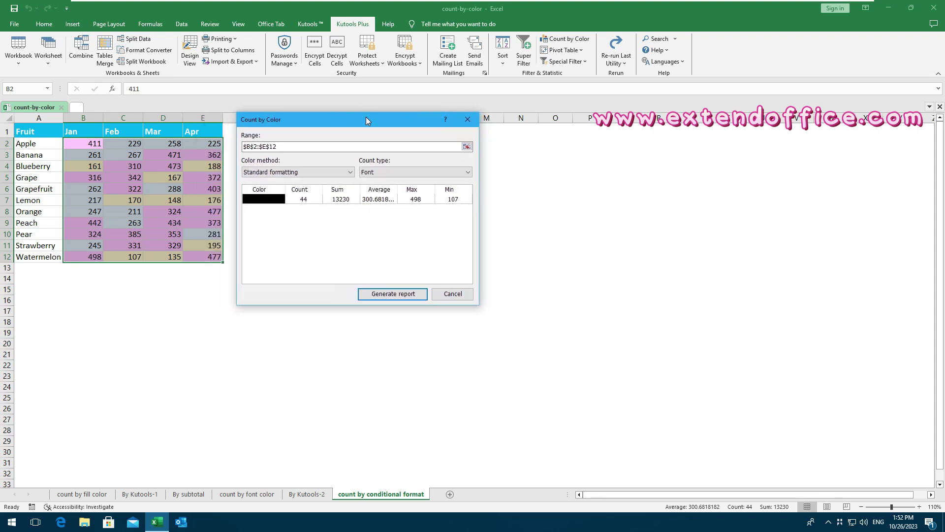
Generate a Conditional formatting, Background colour report: pink 22, blue 13, yellow 9
left_click(350, 172)
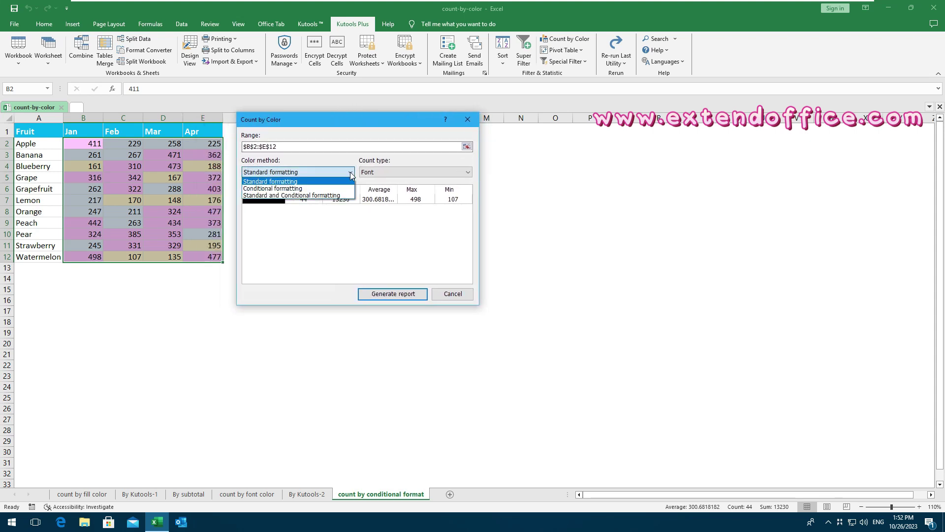
left_click(304, 189)
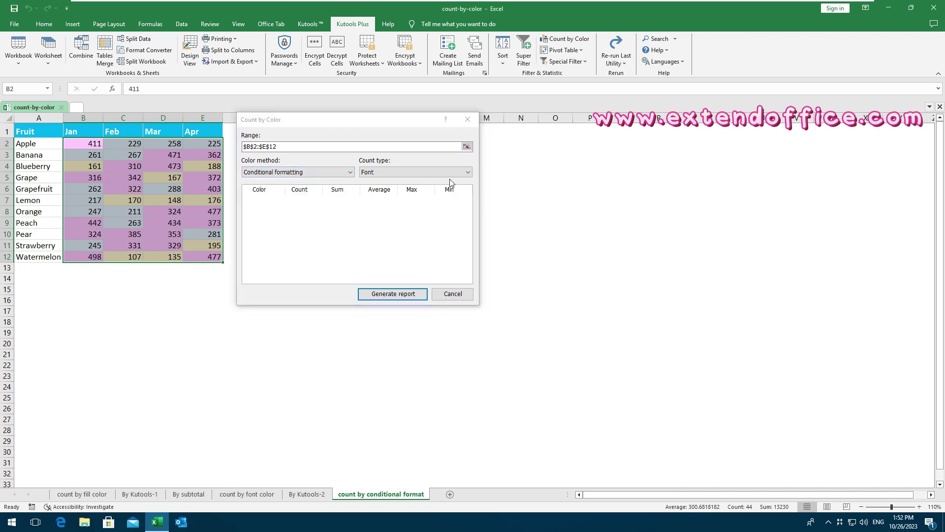
left_click(468, 174)
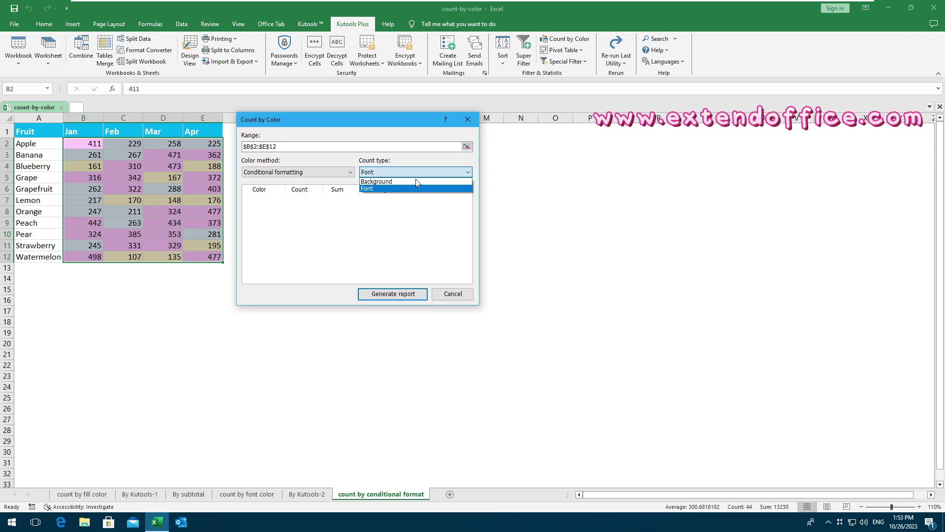
left_click(399, 180)
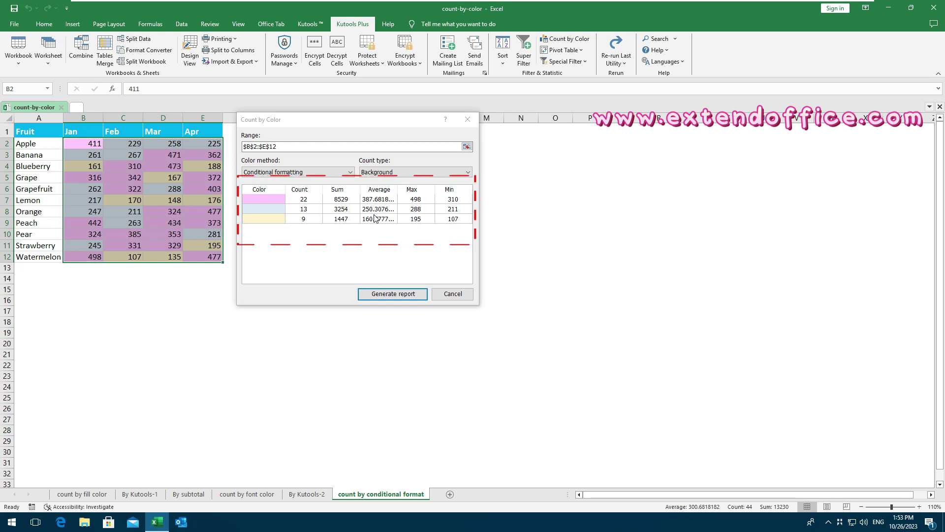
left_click(390, 298)
left_click(392, 294)
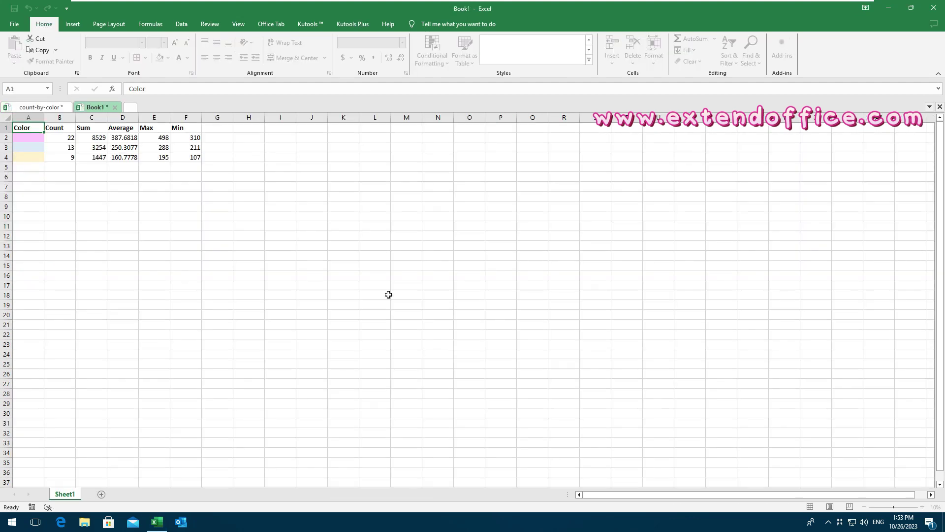